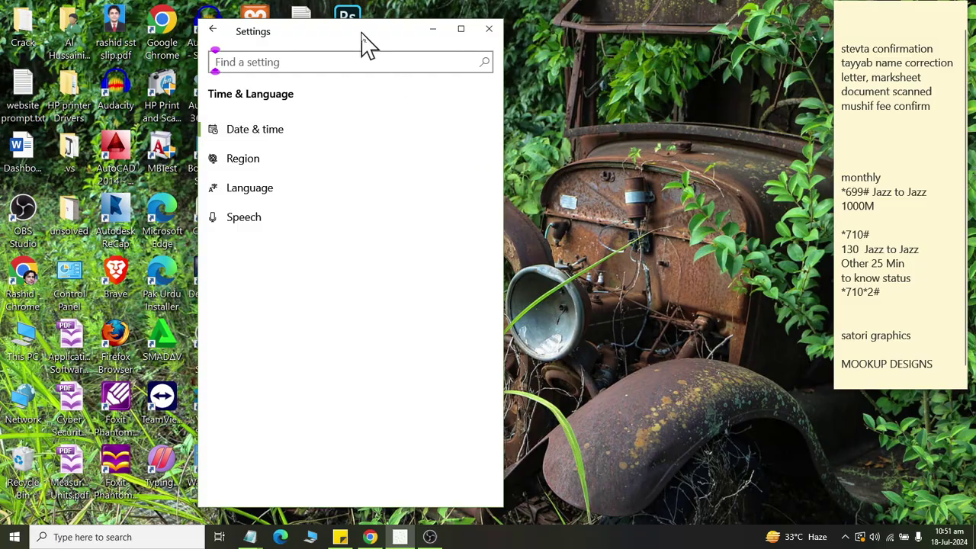
Step: Maximize the Settings window to show the full Date & time page
{"action": "double_click", "coordinate": [360, 34]}
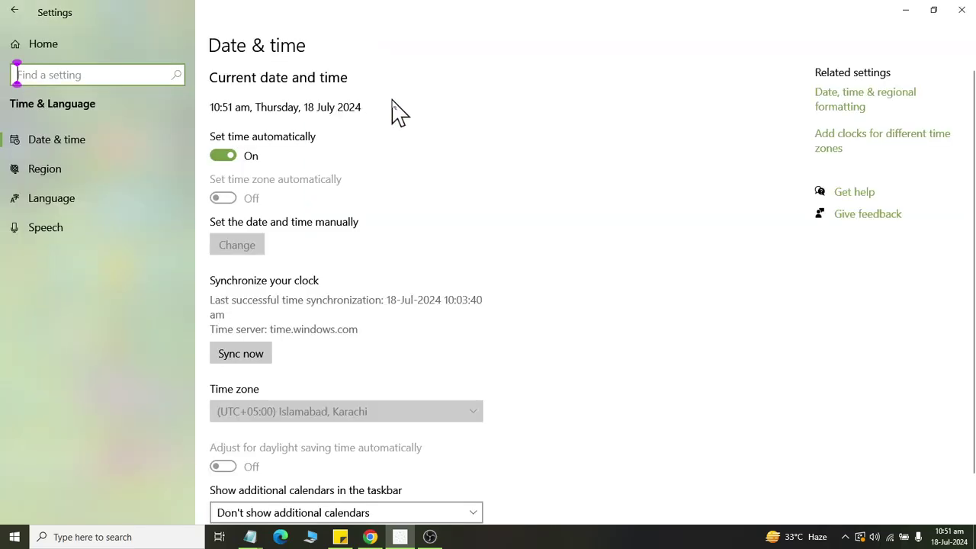
{"action": "left_click", "coordinate": [131, 147]}
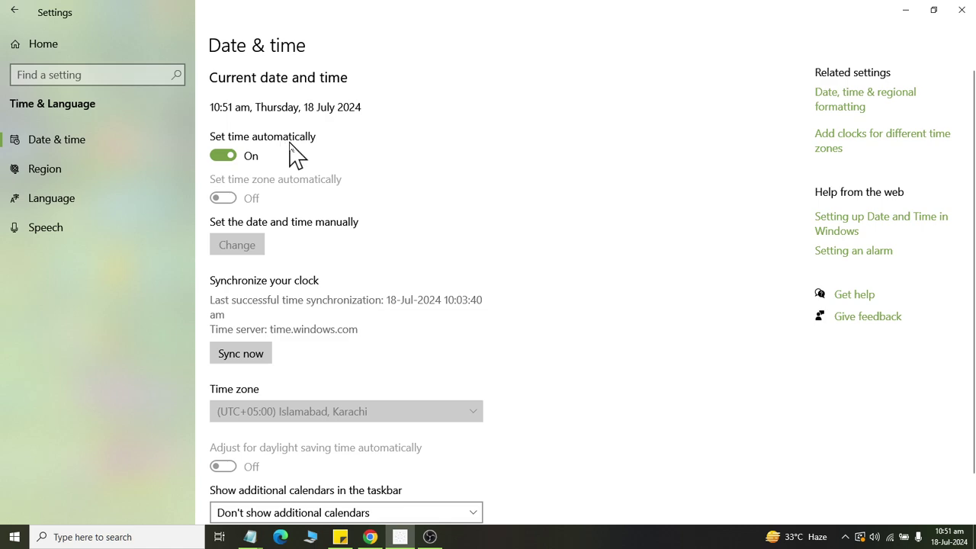
Step: Turn off automatic time setting and open the manual date and time change, cancelling it without edits
{"action": "left_click", "coordinate": [232, 156]}
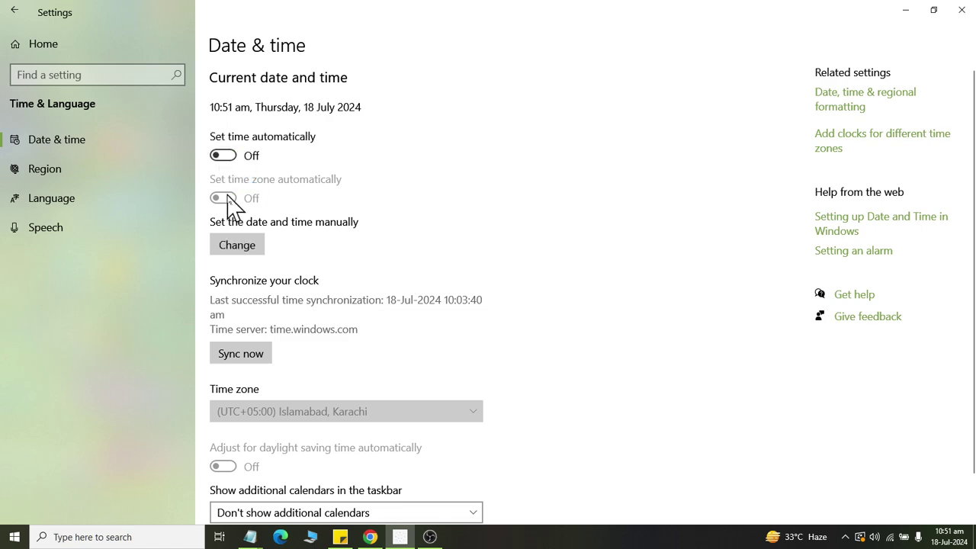
{"action": "left_click", "coordinate": [242, 245]}
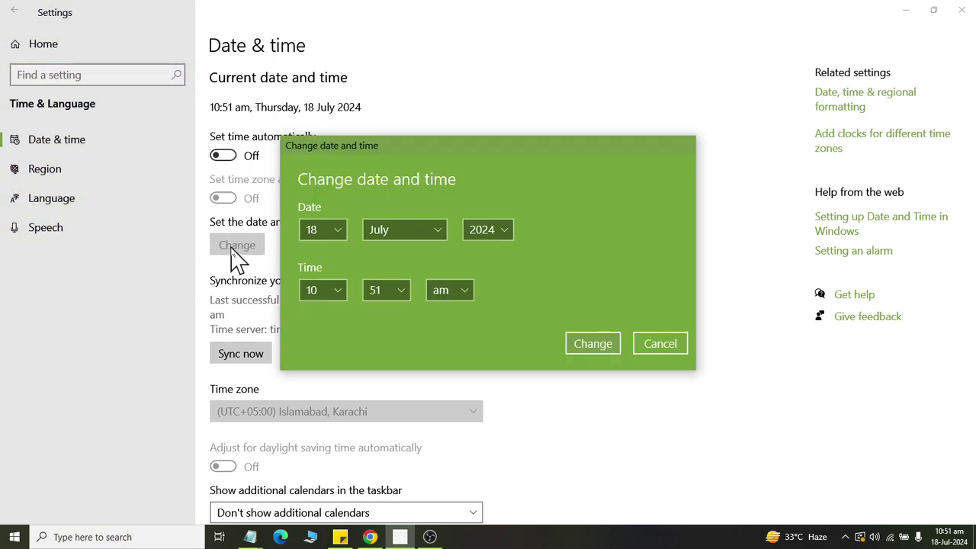
{"action": "left_click", "coordinate": [660, 349]}
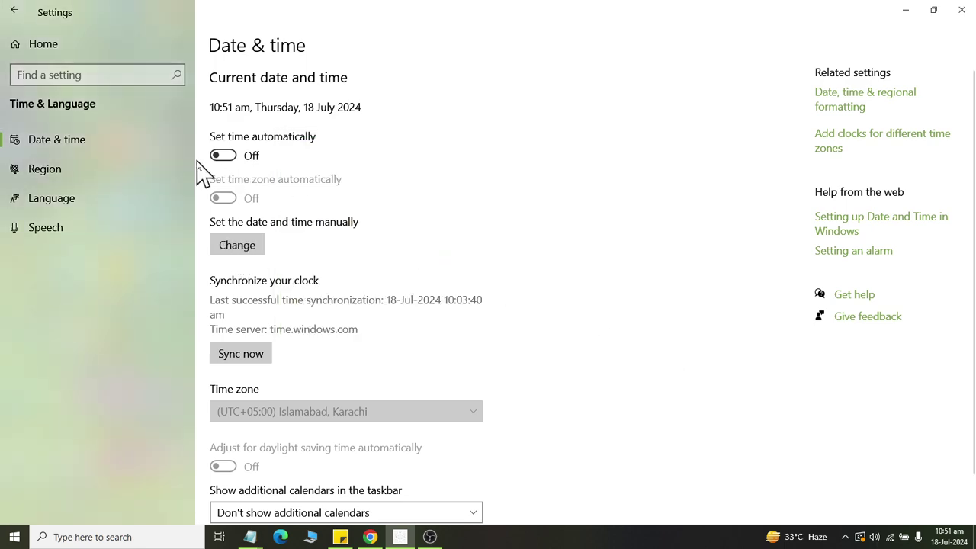
Step: Turn automatic time setting back on and check the computer's Wi-Fi connection
{"action": "left_click", "coordinate": [226, 158]}
{"action": "left_click", "coordinate": [889, 534]}
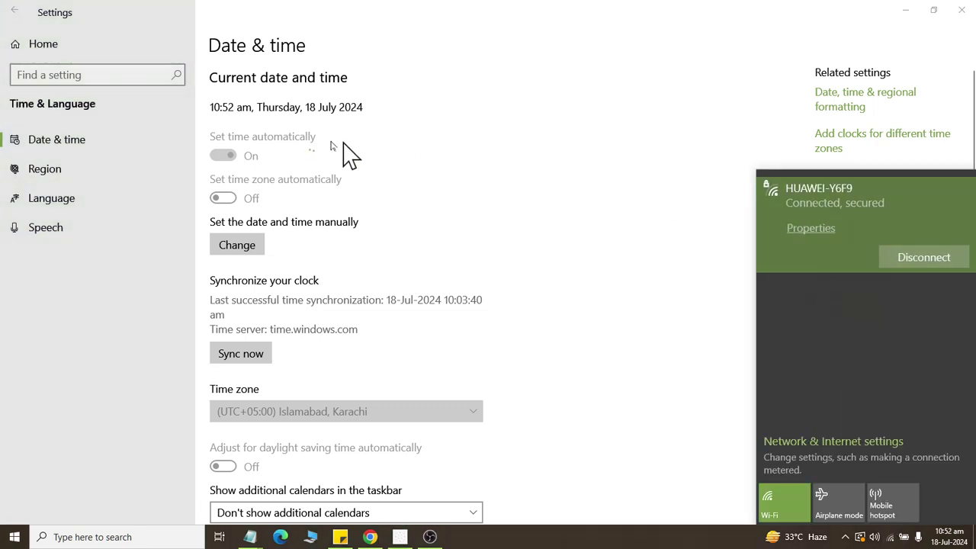
{"action": "left_click", "coordinate": [277, 130]}
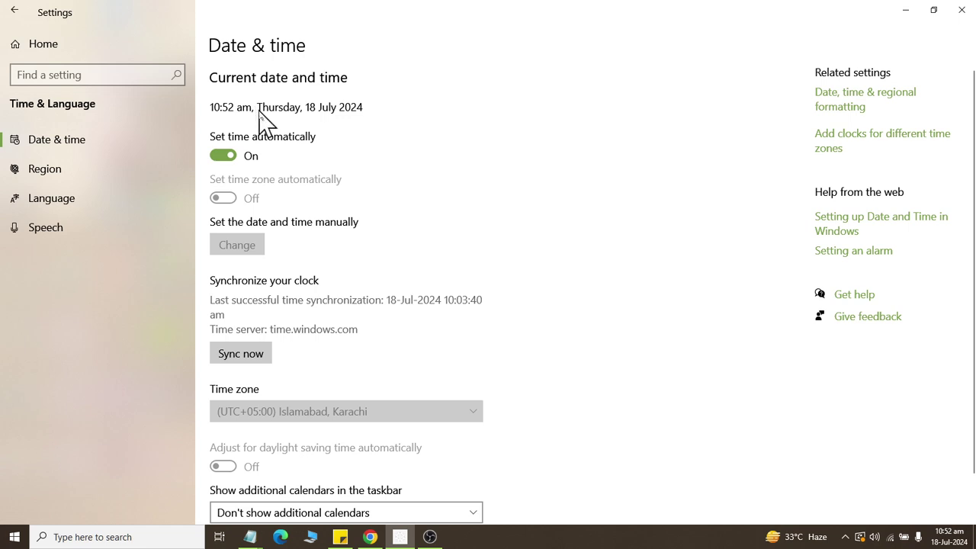
Step: Turn off automatic time setting and manually apply 18 July 2024, 10:52 am as the date and time
{"action": "left_click", "coordinate": [233, 156]}
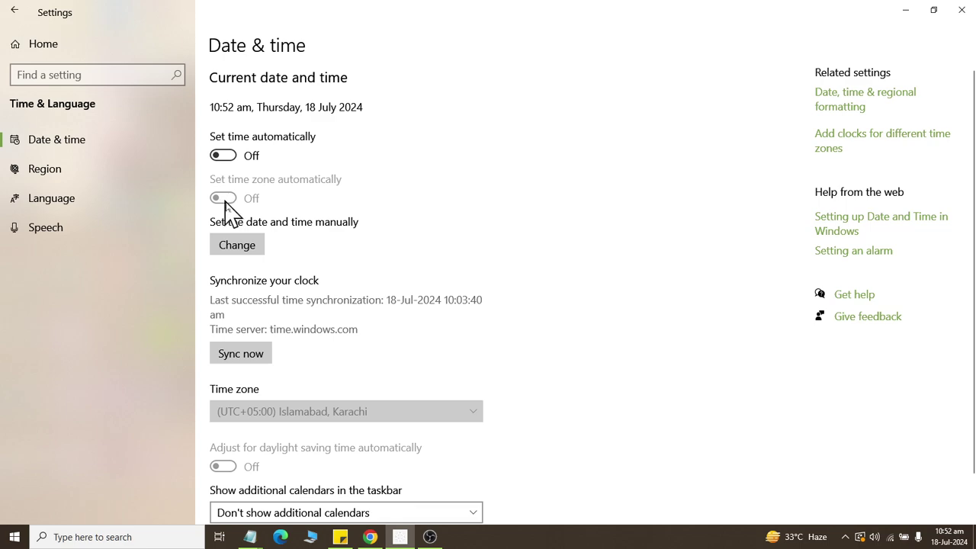
{"action": "left_click", "coordinate": [237, 253]}
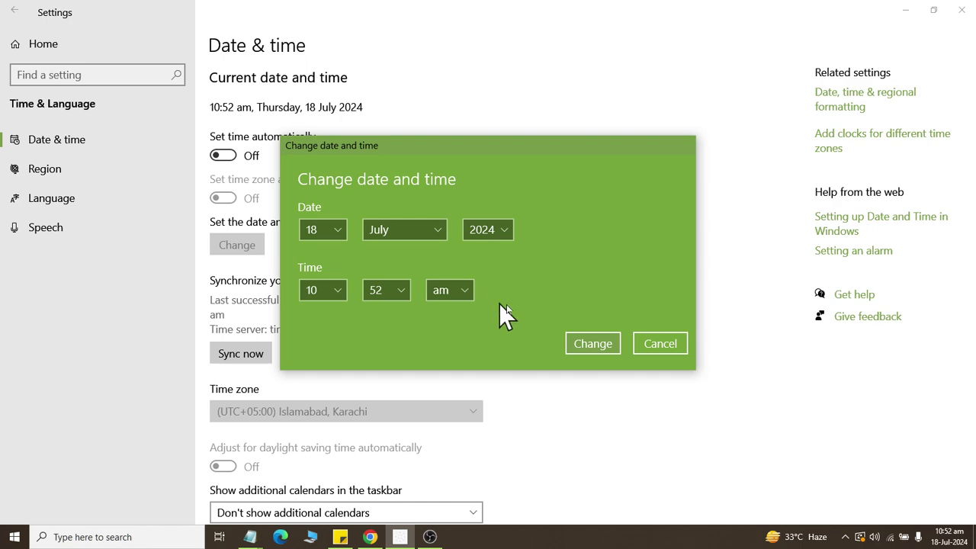
{"action": "left_click", "coordinate": [605, 342]}
Step: Turn automatic time setting back on and synchronize the clock with the time server
{"action": "left_click", "coordinate": [226, 156]}
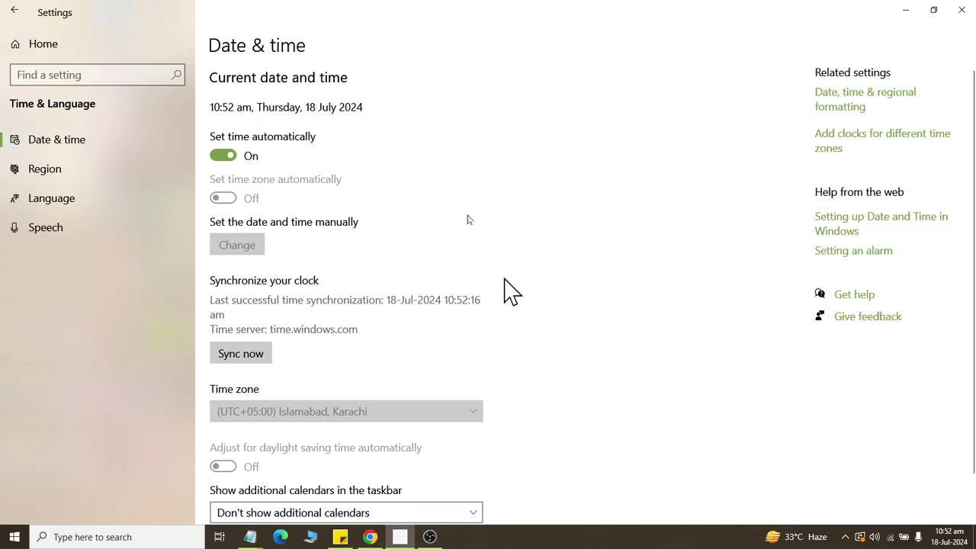
{"action": "left_click", "coordinate": [250, 352]}
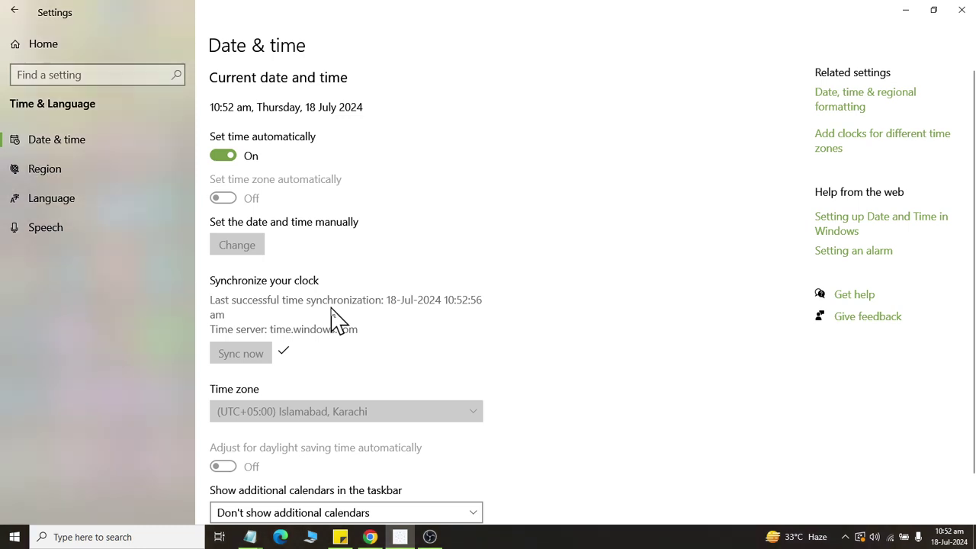
Step: Enable the first additional clock with the (UTC+04:00) Abu Dhabi, Muscat time zone and display name Dubai, and apply it
{"action": "scroll", "coordinate": [338, 321], "scroll_direction": "down", "scroll_amount": 1}
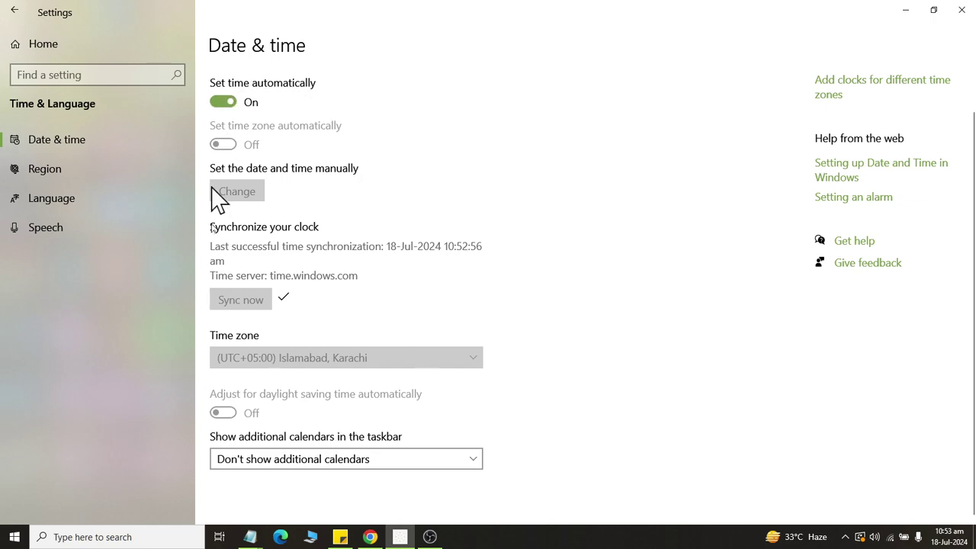
{"action": "left_click", "coordinate": [891, 90]}
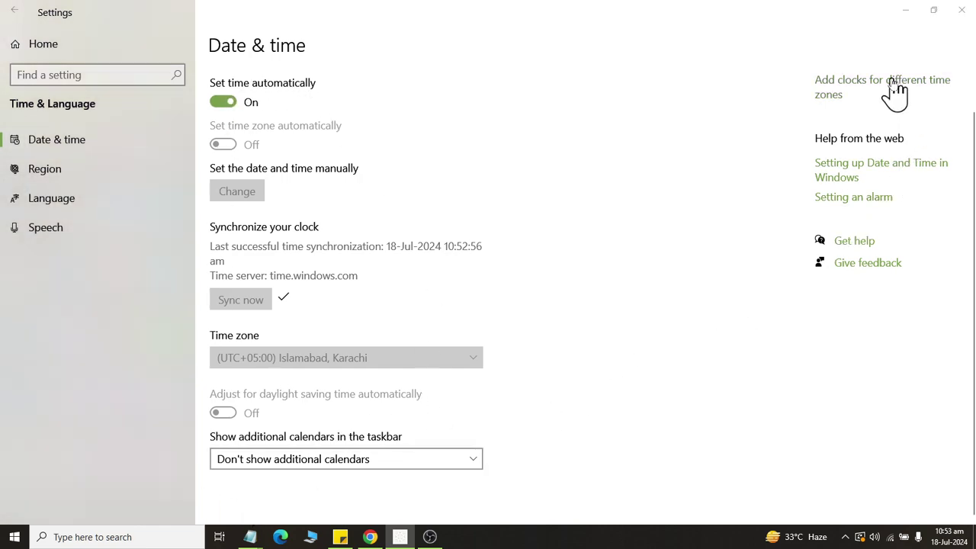
{"action": "left_click_drag", "start_coordinate": [107, 29], "coordinate": [228, 122]}
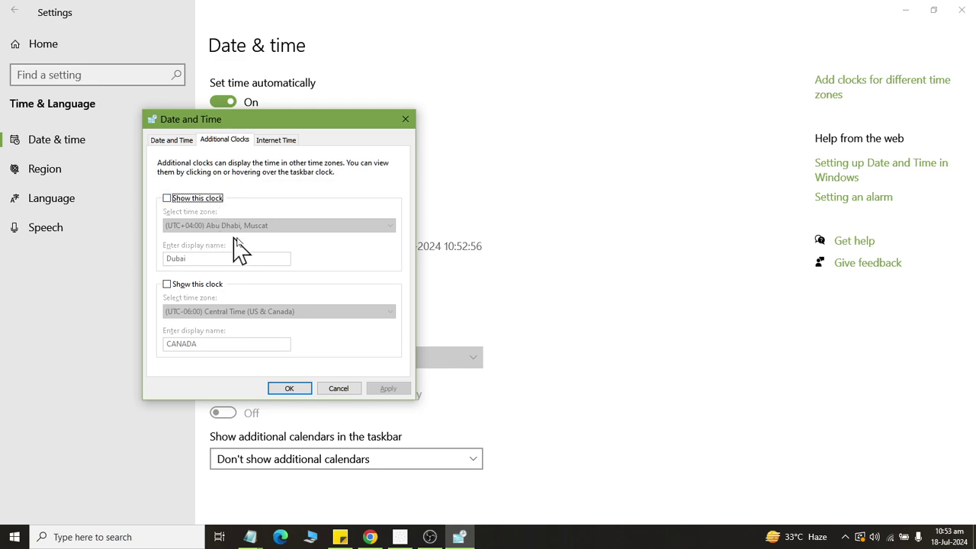
{"action": "left_click", "coordinate": [194, 203]}
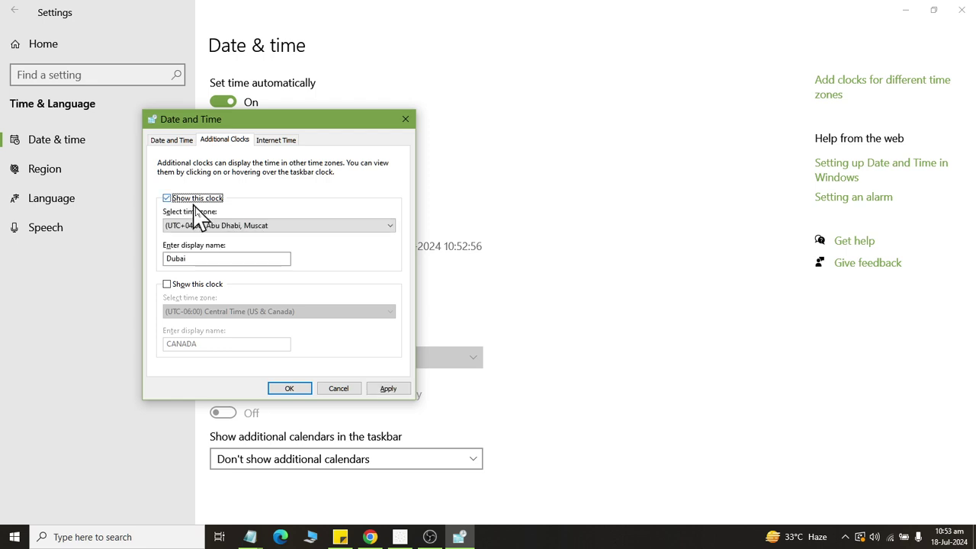
{"action": "left_click", "coordinate": [229, 225]}
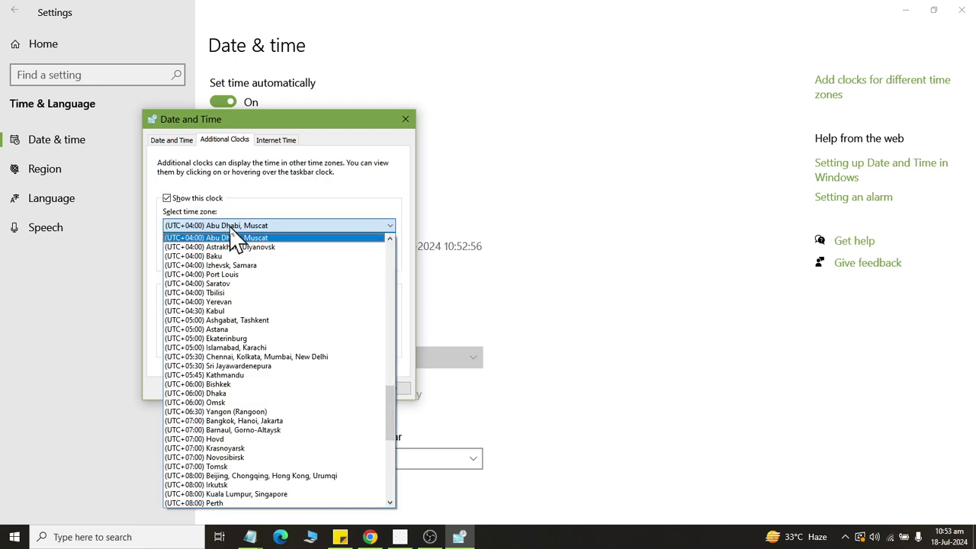
{"action": "left_click", "coordinate": [237, 238]}
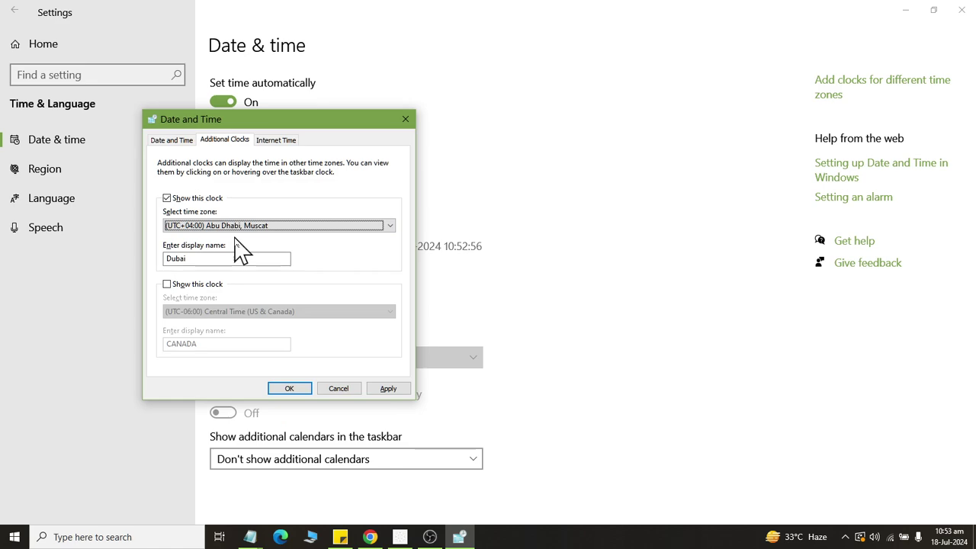
{"action": "left_click", "coordinate": [232, 263]}
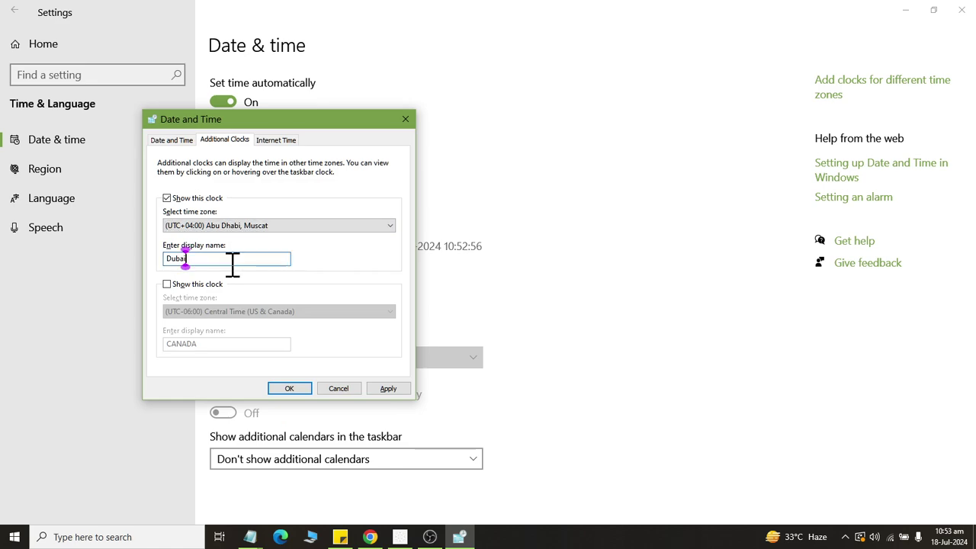
{"action": "left_click", "coordinate": [390, 394]}
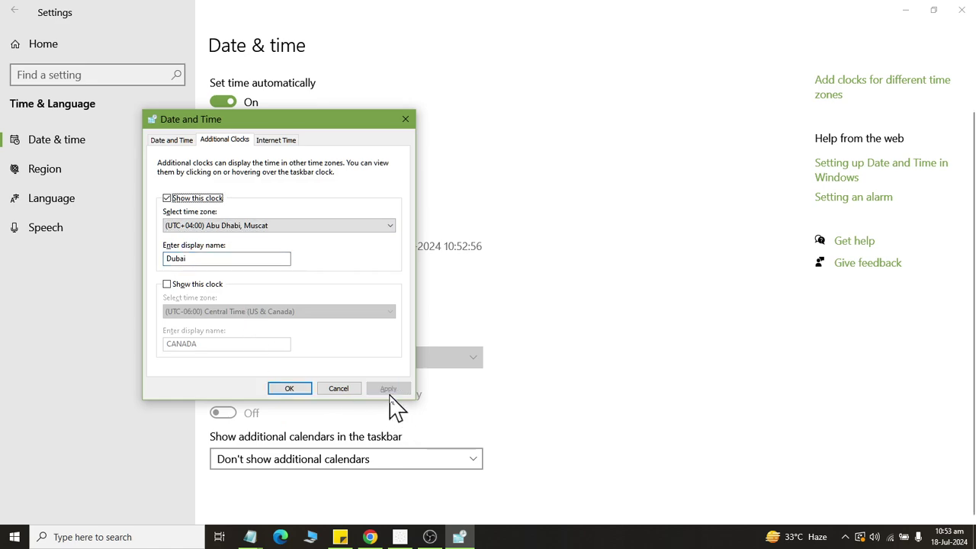
{"action": "left_click", "coordinate": [284, 391]}
Step: Check the additional Dubai clock in the taskbar's date and time display
{"action": "left_click", "coordinate": [948, 537]}
{"action": "left_click", "coordinate": [948, 537]}
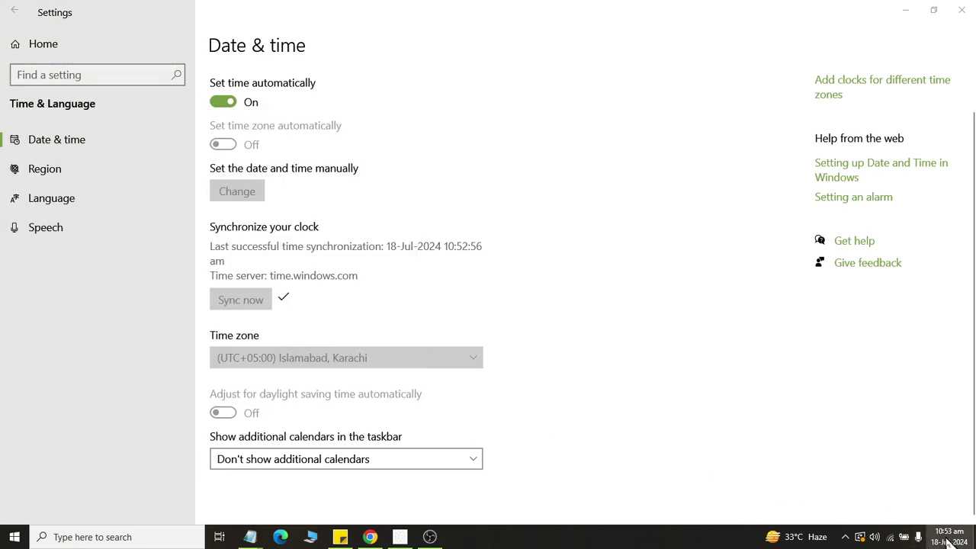
{"action": "left_click", "coordinate": [948, 537]}
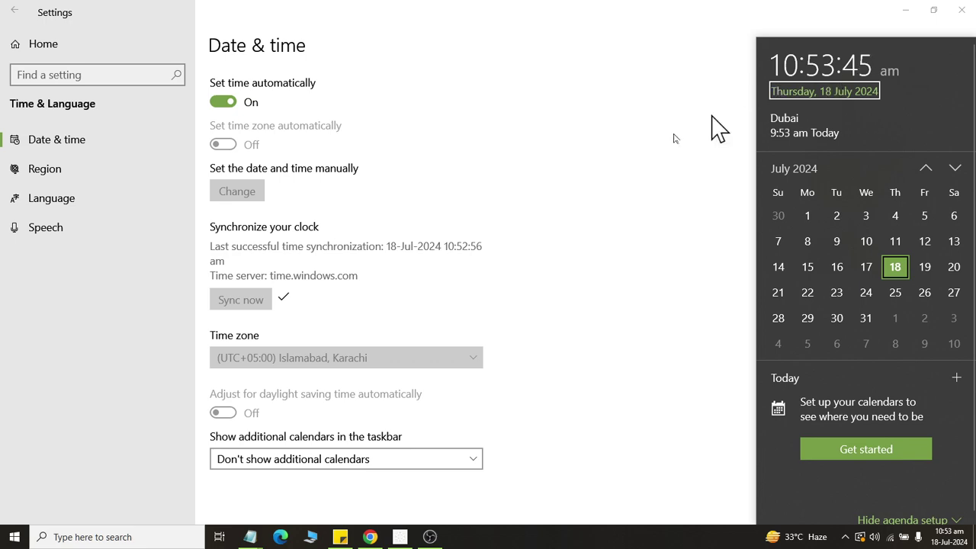
{"action": "left_click", "coordinate": [406, 183]}
Step: Reopen the additional clocks settings, enable the second clock and browse its list of time zones
{"action": "left_click", "coordinate": [845, 80]}
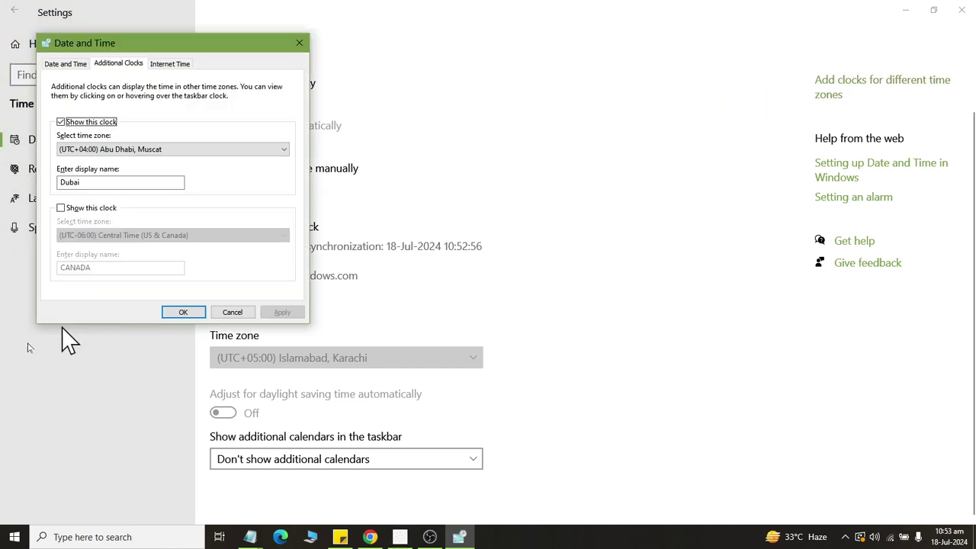
{"action": "left_click", "coordinate": [99, 208]}
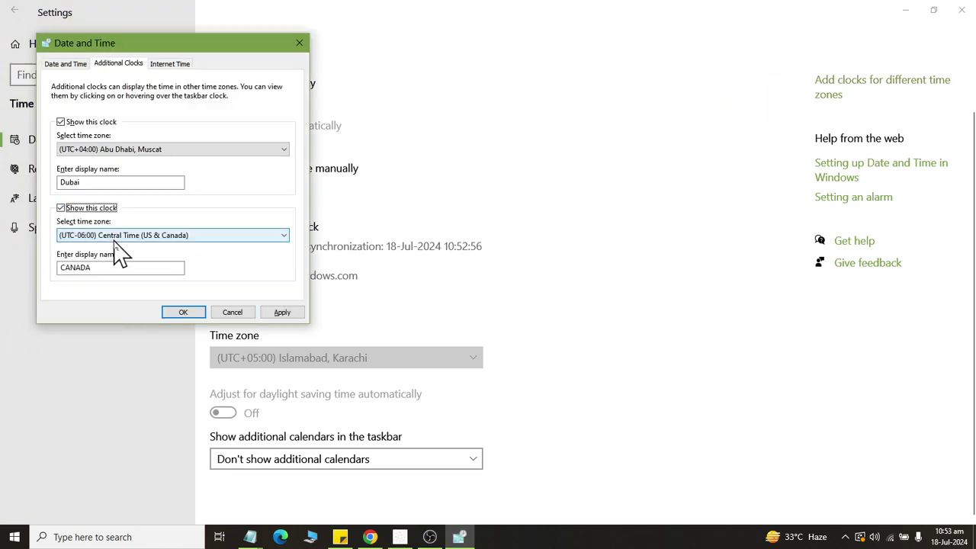
{"action": "left_click", "coordinate": [160, 266]}
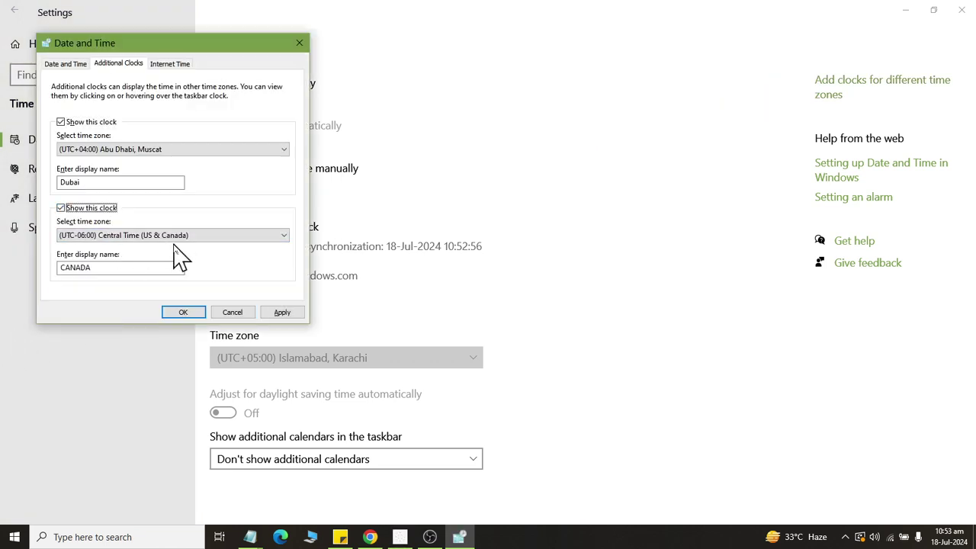
{"action": "left_click", "coordinate": [118, 236]}
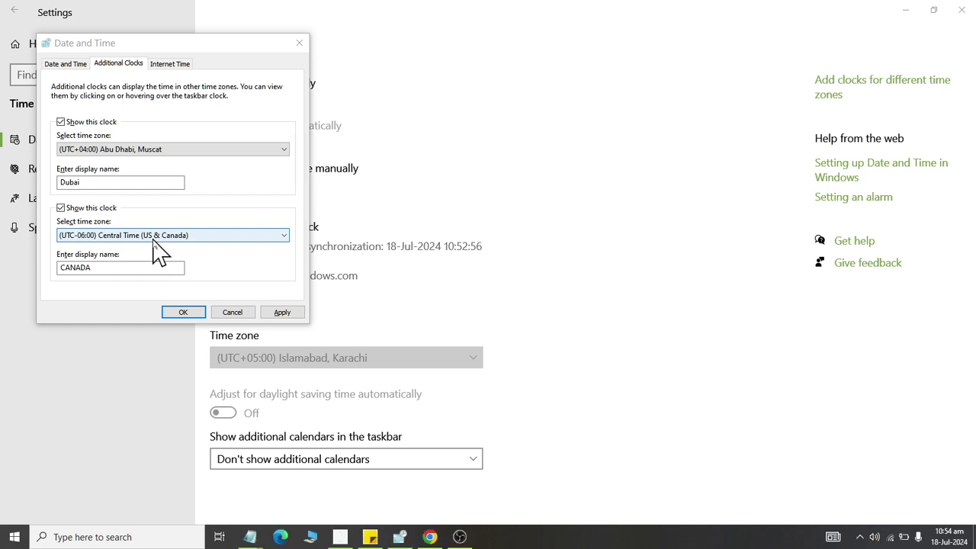
{"action": "left_click", "coordinate": [154, 238]}
{"action": "scroll", "coordinate": [164, 336], "scroll_direction": "down", "scroll_amount": 3}
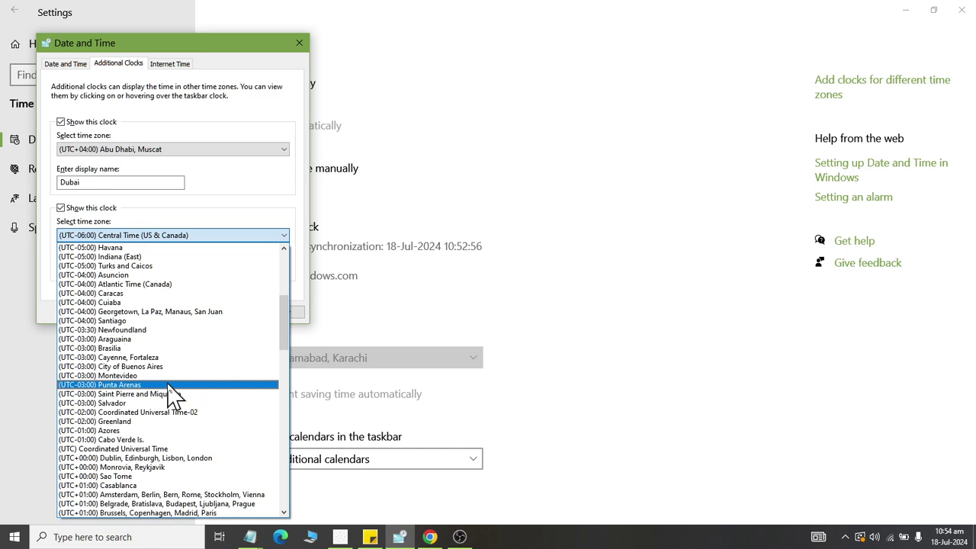
{"action": "scroll", "coordinate": [174, 446], "scroll_direction": "down", "scroll_amount": 2}
{"action": "scroll", "coordinate": [166, 465], "scroll_direction": "down", "scroll_amount": 8}
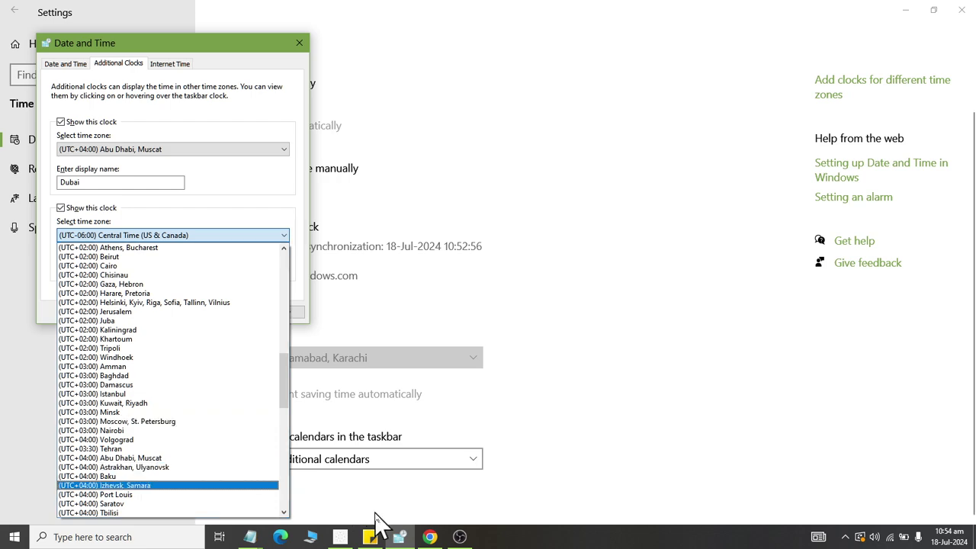
Step: Switch to Chrome and open google.com in a new tab
{"action": "left_click", "coordinate": [433, 537]}
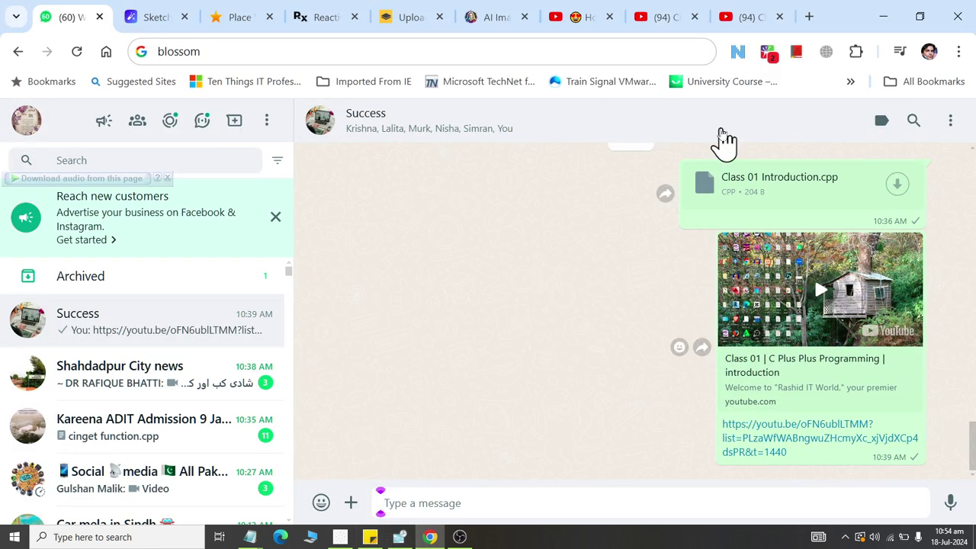
{"action": "left_click", "coordinate": [810, 18]}
{"action": "type", "text": "gooo"}
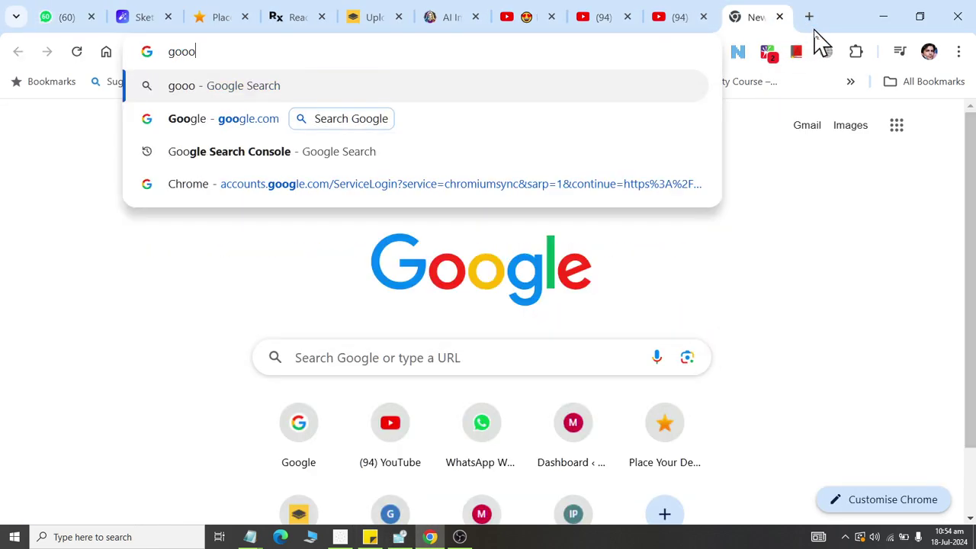
{"action": "key", "text": "BackSpace"}
{"action": "key", "text": "BackSpace"}
{"action": "type", "text": "ogle."}
{"action": "key", "text": "Return"}
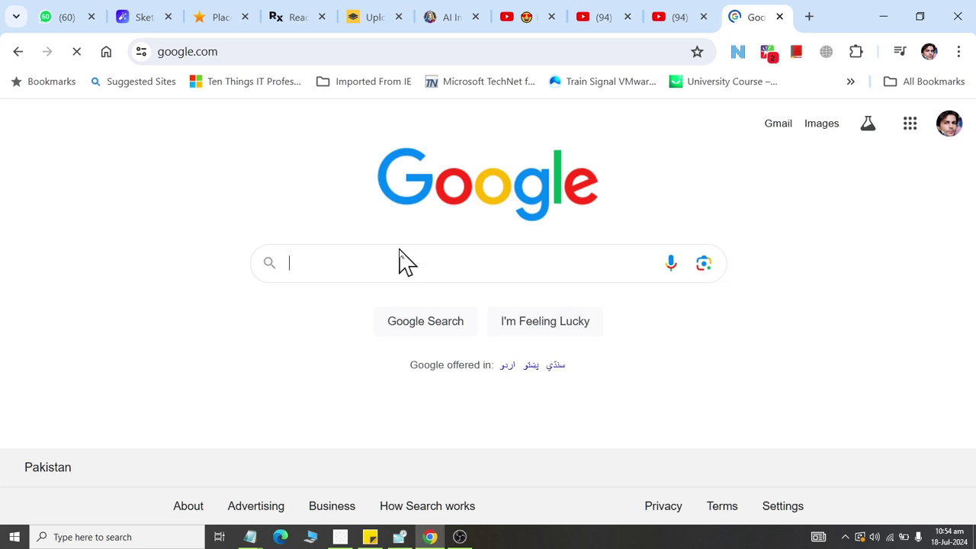
Step: Search Google for "california time zone right now" to look up California's time zone
{"action": "type", "text": "californiz"}
{"action": "key", "text": "BackSpace"}
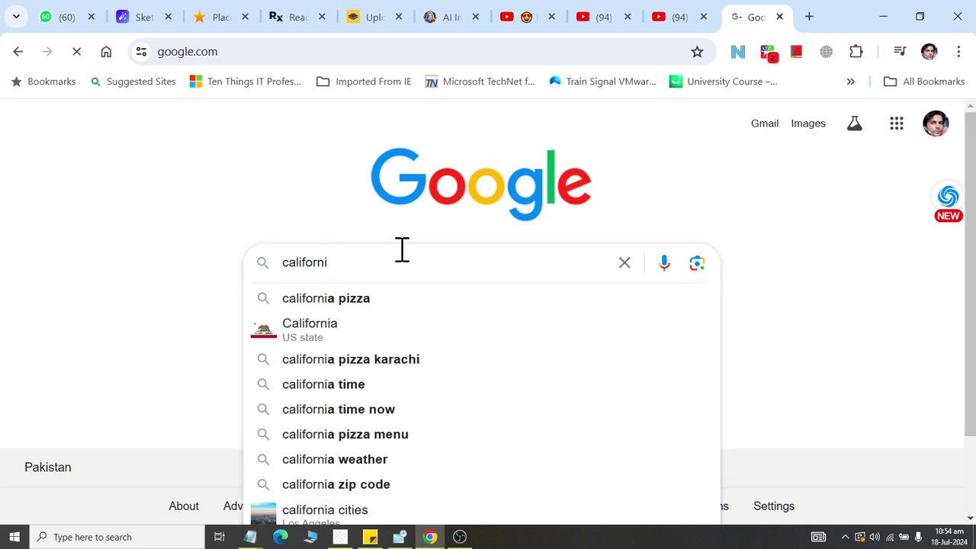
{"action": "type", "text": "a ptime"}
{"action": "key", "text": "BackSpace"}
{"action": "key", "text": "BackSpace"}
{"action": "key", "text": "BackSpace"}
{"action": "key", "text": "BackSpace"}
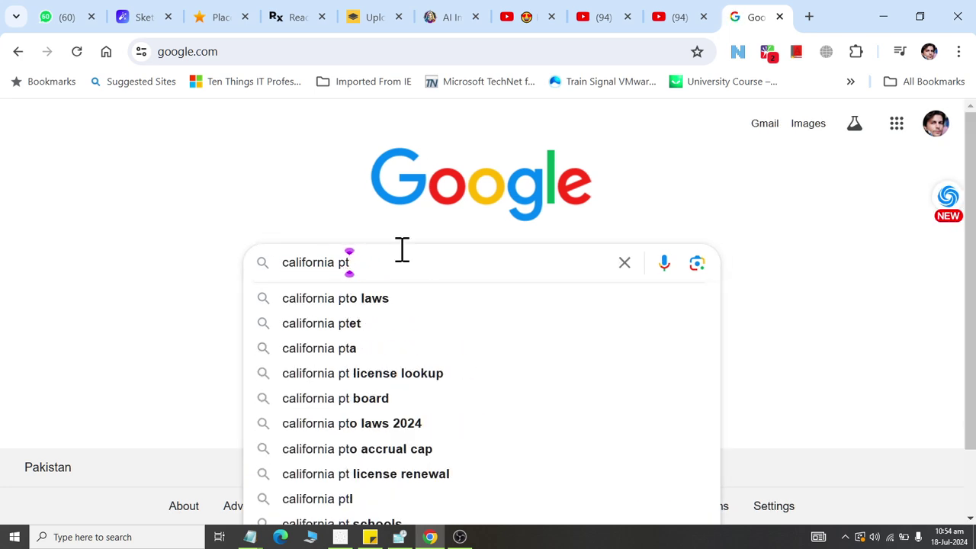
{"action": "key", "text": "BackSpace"}
{"action": "type", "text": "time zone"}
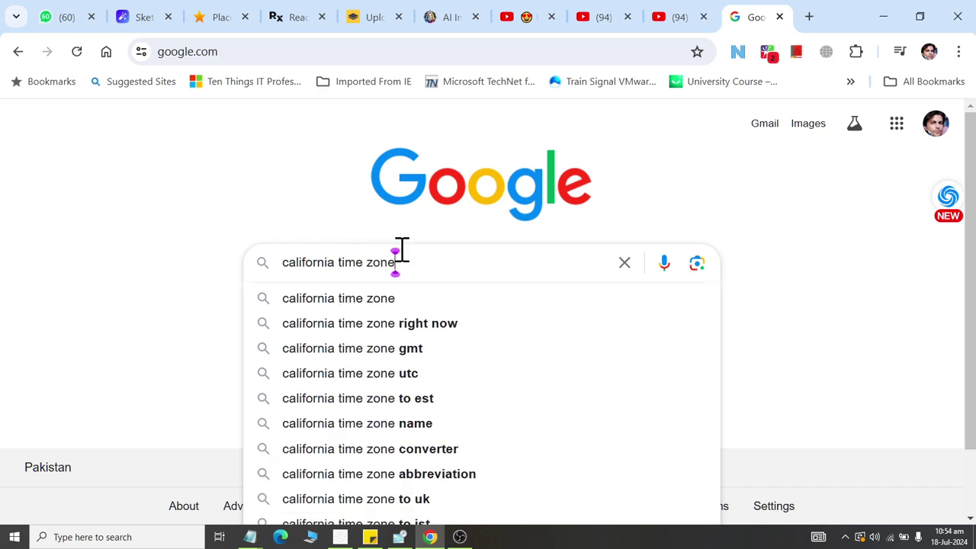
{"action": "key", "text": "Down"}
{"action": "key", "text": "Return"}
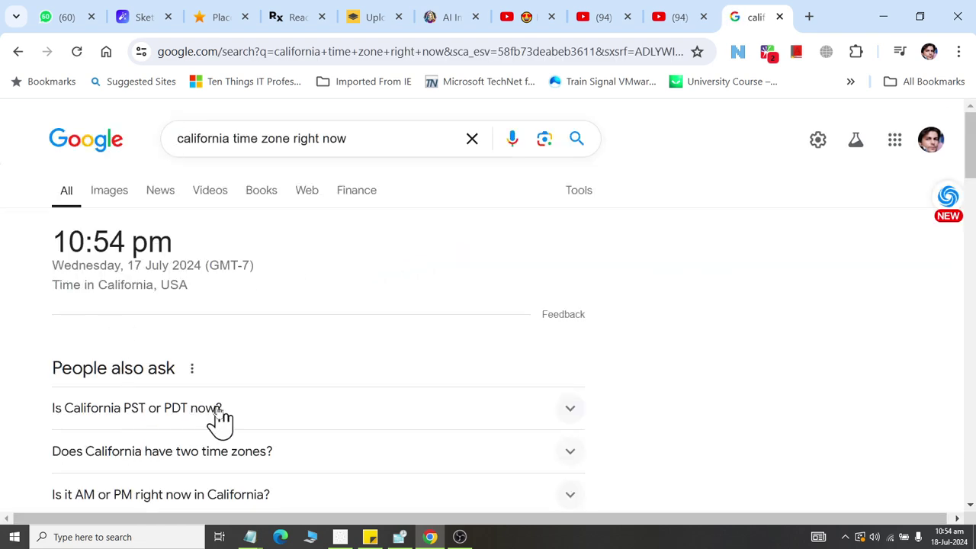
Step: Search Google for "california time zone" and read the results on which time zone California uses
{"action": "left_click", "coordinate": [384, 135]}
{"action": "key", "text": "BackSpace"}
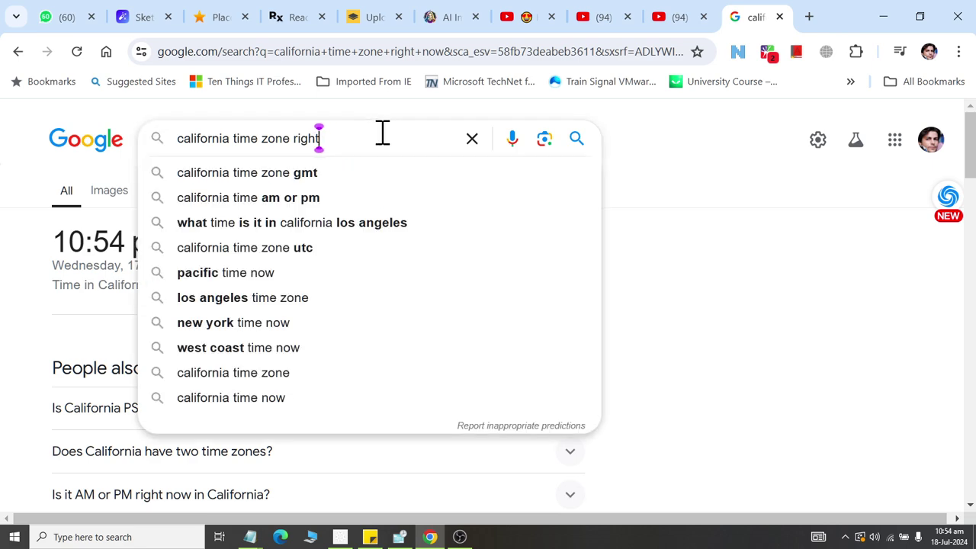
{"action": "key", "text": "BackSpace"}
{"action": "key", "text": "BackSpace"}
{"action": "key", "text": "BackSpace"}
{"action": "key", "text": "BackSpace"}
{"action": "key", "text": "BackSpace"}
{"action": "key", "text": "BackSpace"}
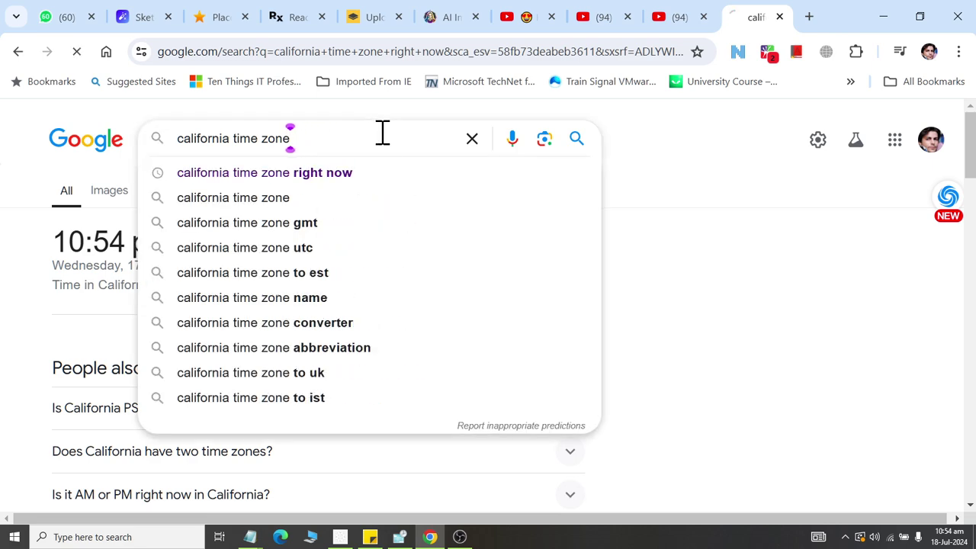
{"action": "key", "text": "Return"}
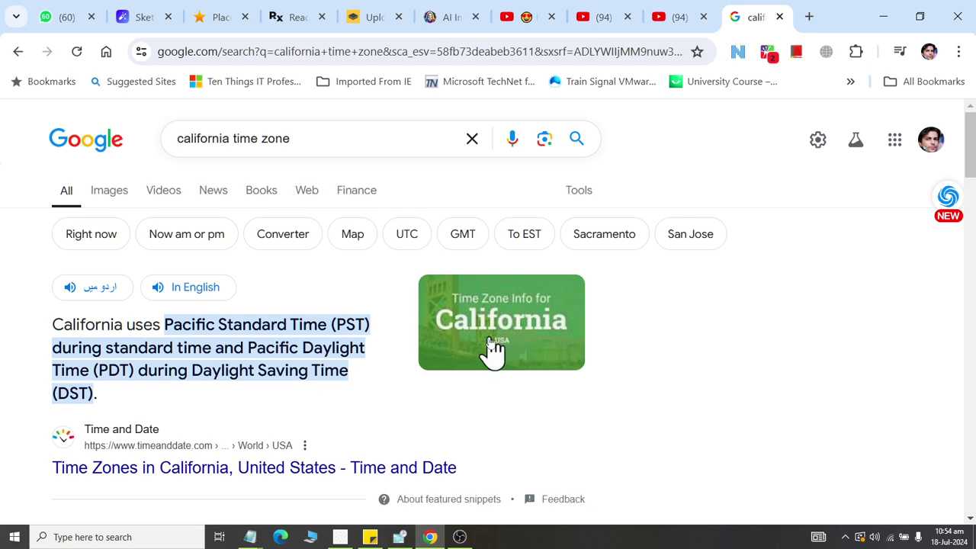
{"action": "scroll", "coordinate": [389, 407], "scroll_direction": "down", "scroll_amount": 2}
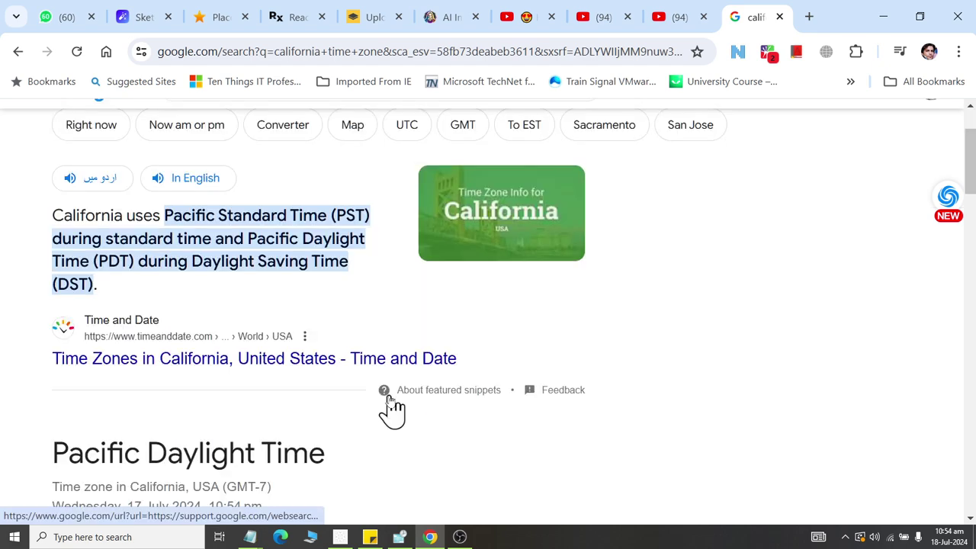
{"action": "scroll", "coordinate": [392, 409], "scroll_direction": "down", "scroll_amount": 2}
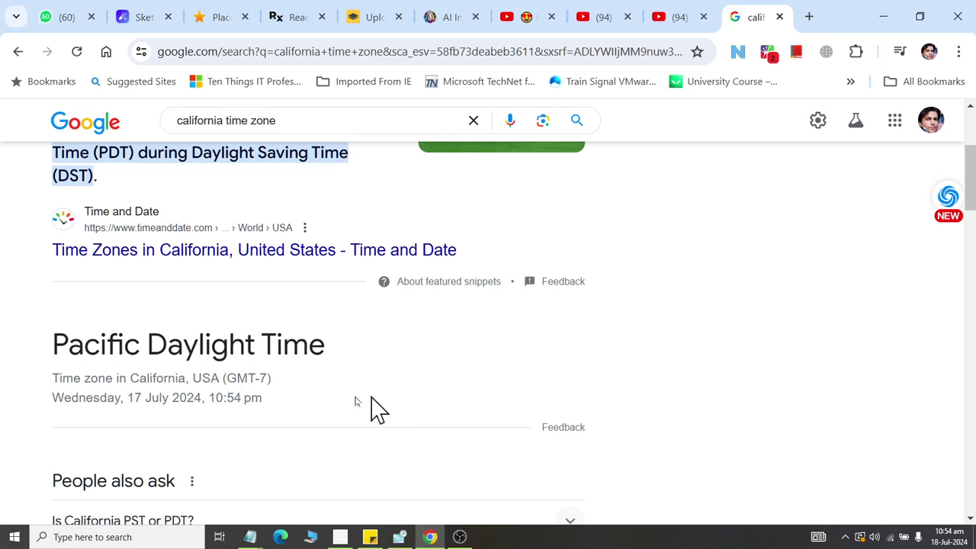
{"action": "scroll", "coordinate": [406, 431], "scroll_direction": "down", "scroll_amount": 2}
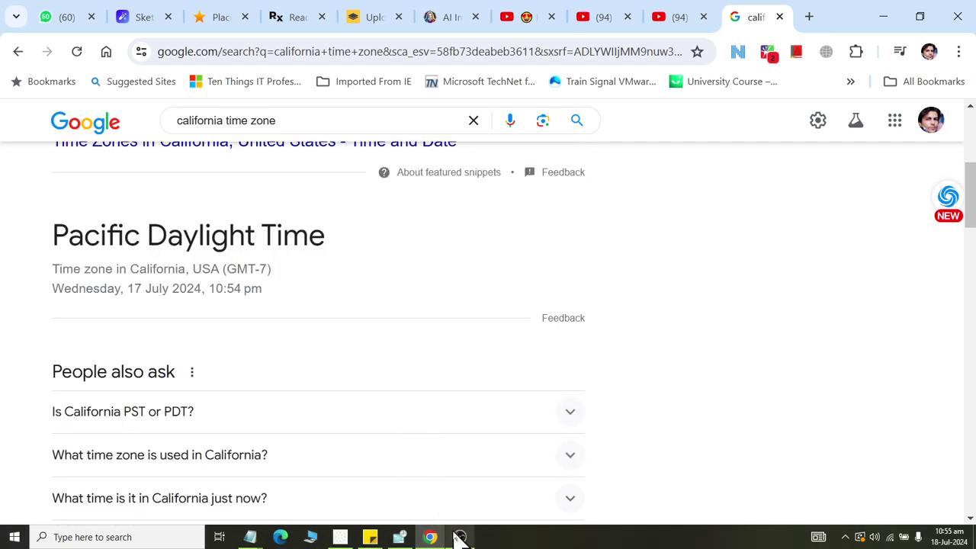
Step: Return to the Date and Time dialog and set the second clock's time zone to (UTC-08:00) Baja California
{"action": "left_click", "coordinate": [400, 537]}
{"action": "left_click", "coordinate": [196, 237]}
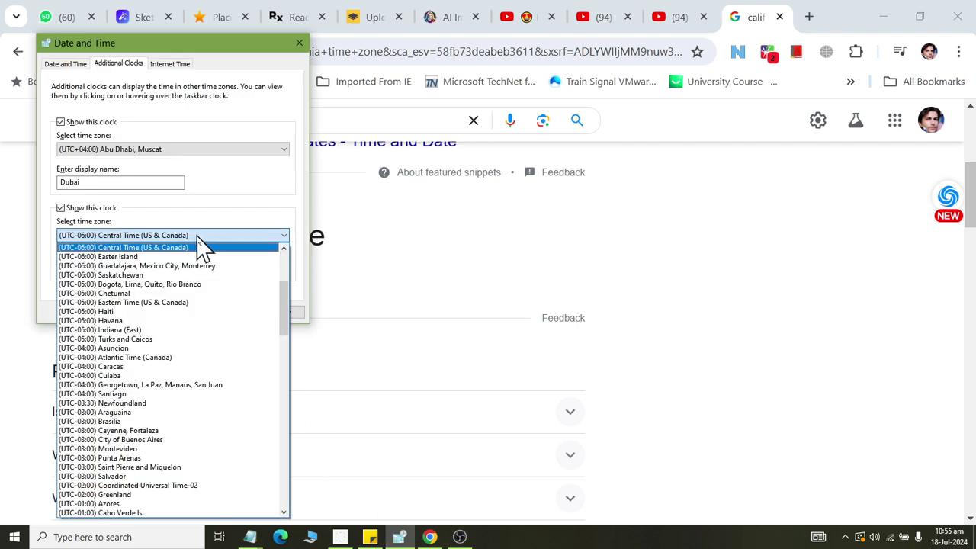
{"action": "scroll", "coordinate": [288, 305], "scroll_direction": "up", "scroll_amount": 5}
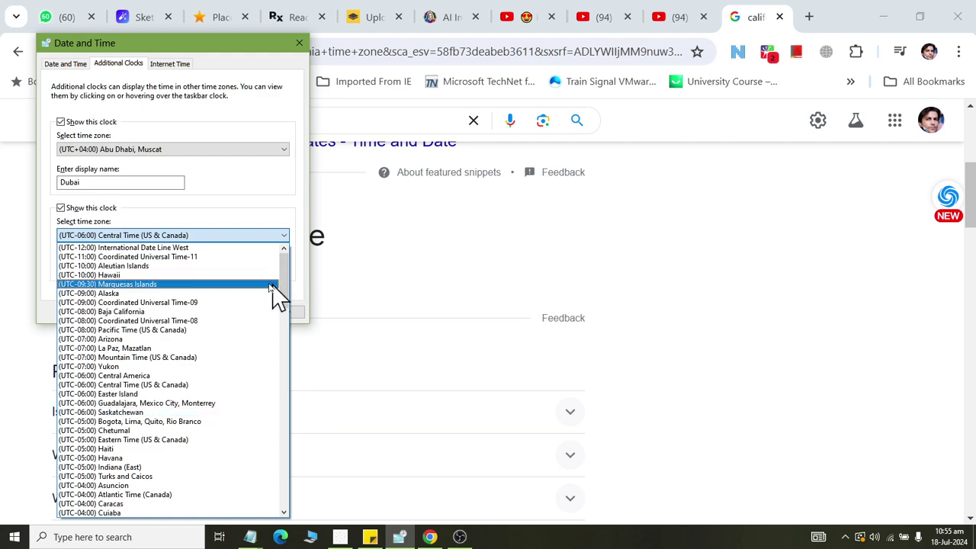
{"action": "left_click", "coordinate": [186, 316]}
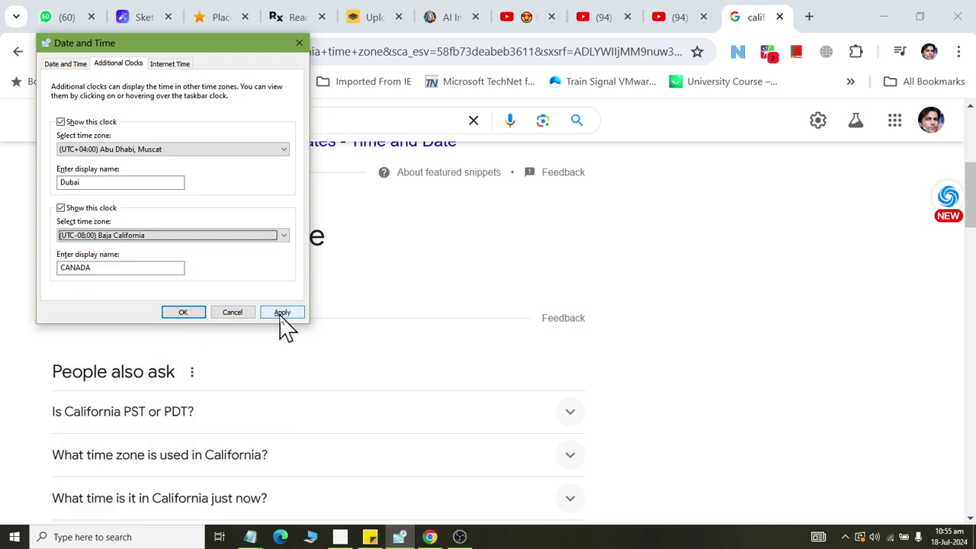
Step: Name the second clock California, save the additional clocks and check them in the taskbar's date and time display
{"action": "left_click_drag", "start_coordinate": [95, 268], "coordinate": [4, 244]}
{"action": "type", "text": "California"}
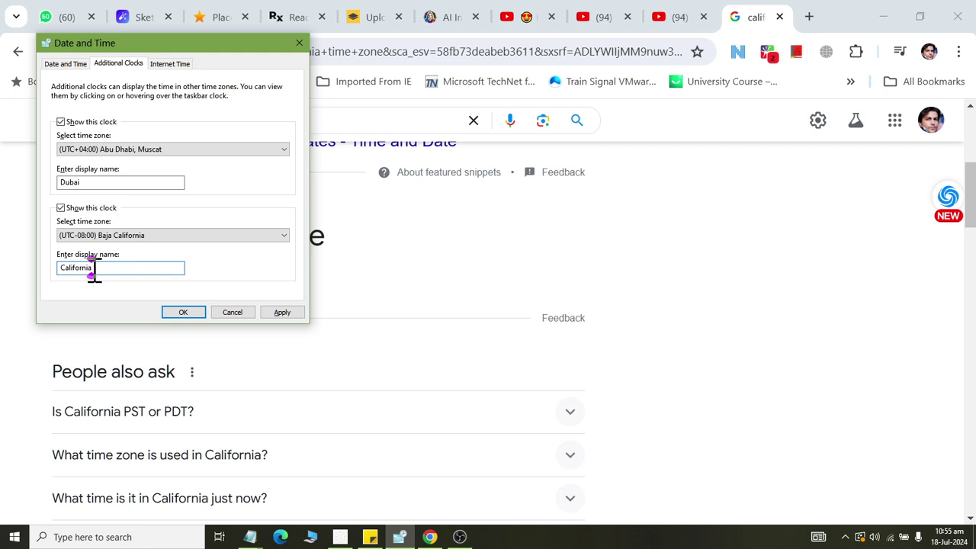
{"action": "left_click", "coordinate": [284, 312]}
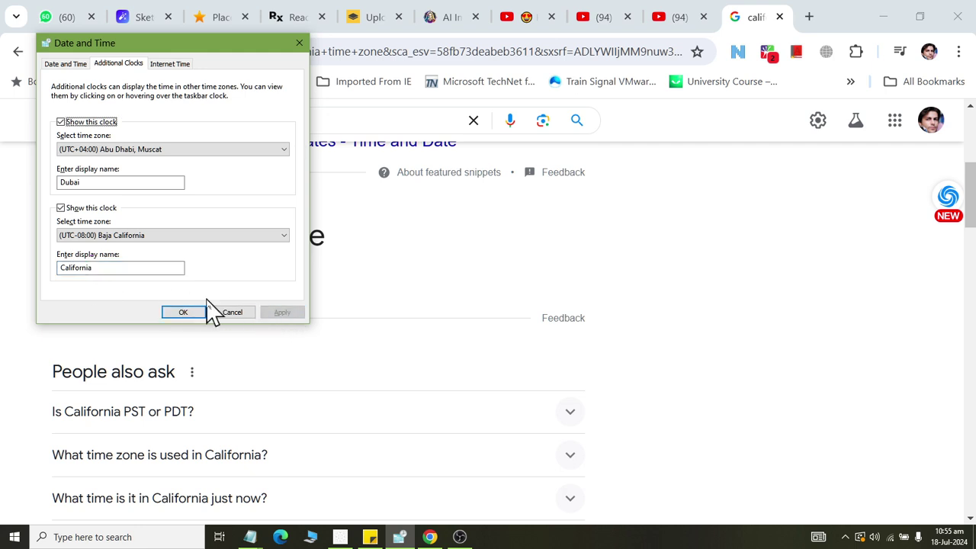
{"action": "left_click", "coordinate": [187, 315]}
{"action": "left_click", "coordinate": [953, 540]}
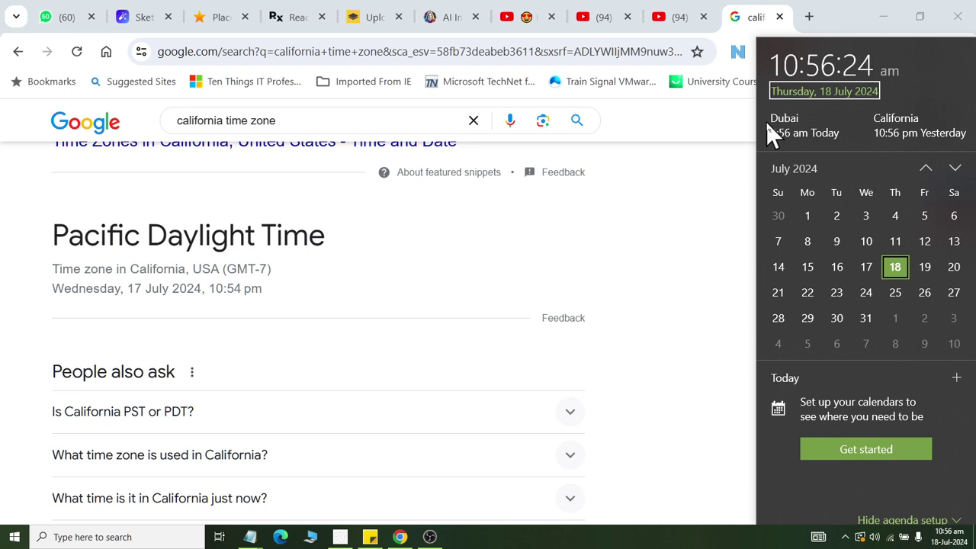
{"action": "left_click", "coordinate": [651, 166]}
Step: Switch to Settings, reopen the additional clocks settings, turn off both the Dubai and California clocks and save
{"action": "key", "text": "alt+Tab"}
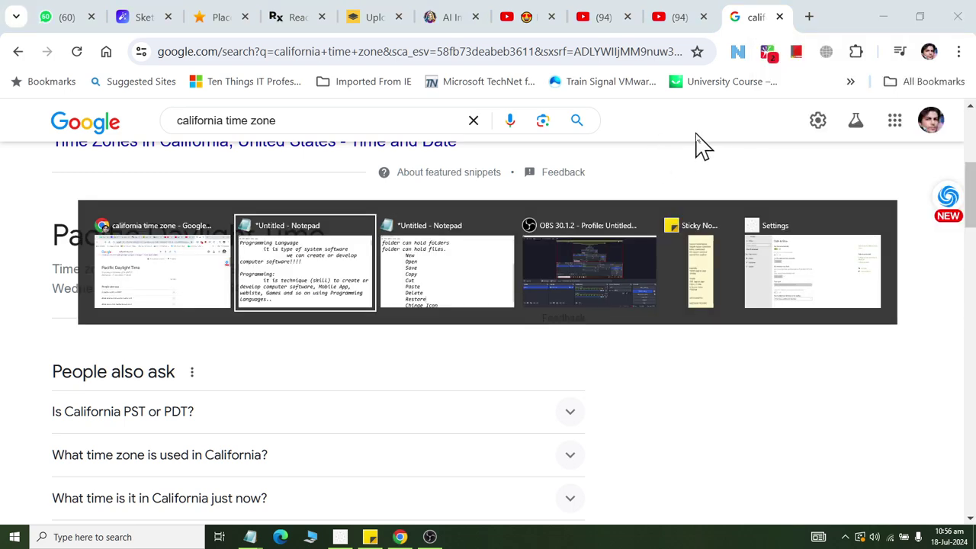
{"action": "key", "text": "alt+Tab"}
{"action": "key", "text": "alt+Tab"}
{"action": "key", "text": "alt+Tab"}
{"action": "key", "text": "alt+Tab"}
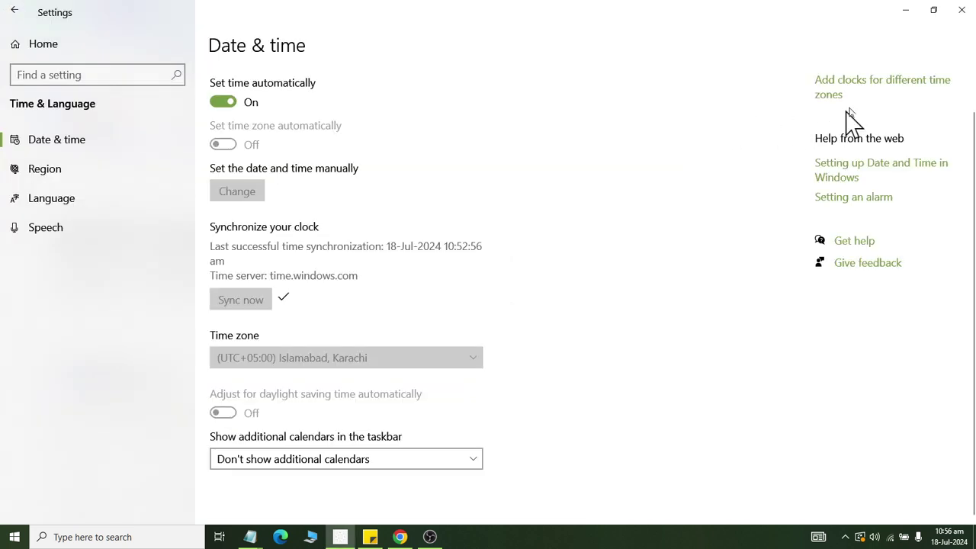
{"action": "left_click", "coordinate": [828, 95]}
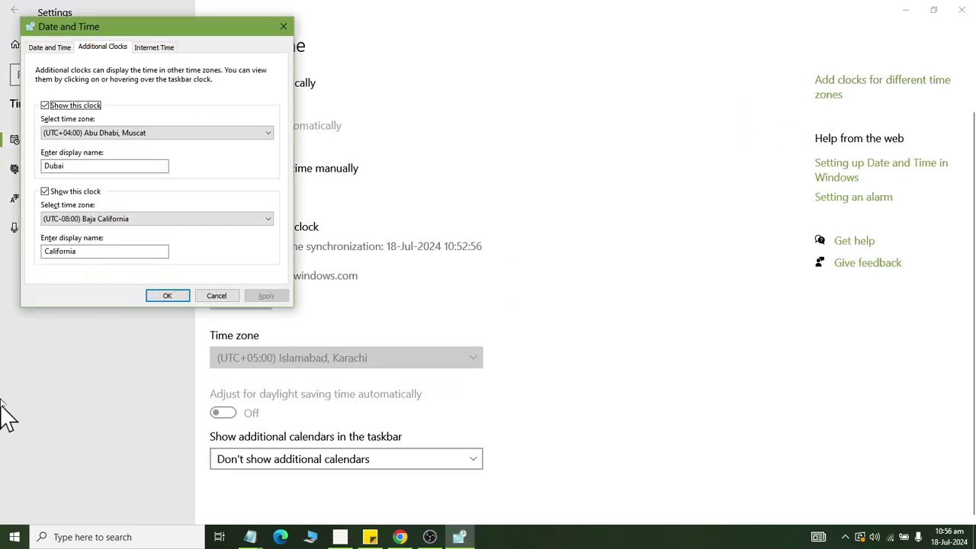
{"action": "left_click", "coordinate": [65, 192]}
{"action": "left_click", "coordinate": [75, 106]}
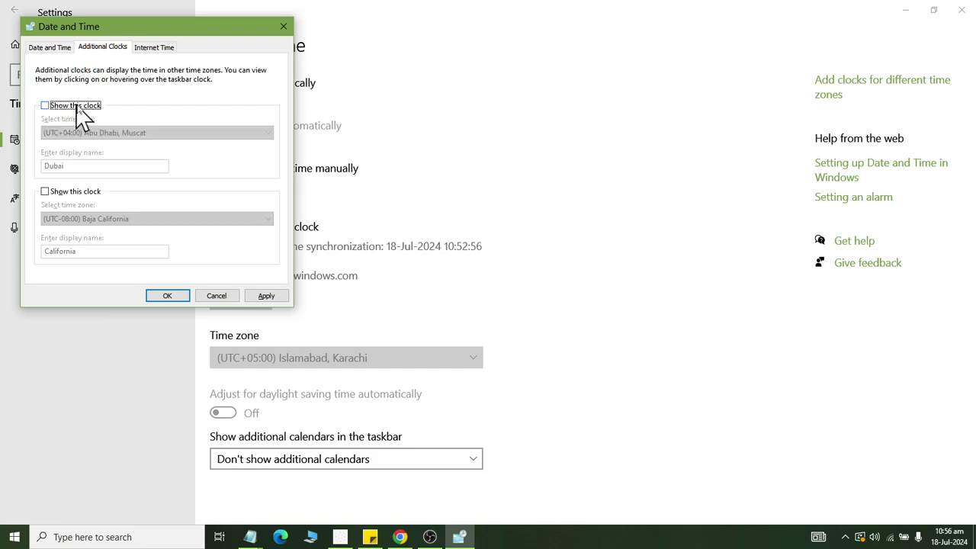
{"action": "left_click", "coordinate": [297, 304]}
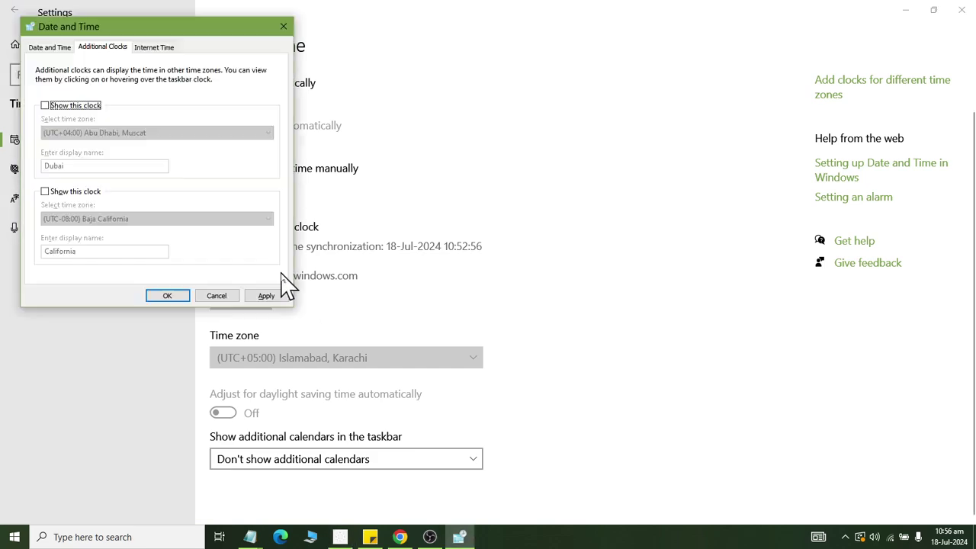
{"action": "left_click", "coordinate": [267, 296]}
{"action": "left_click", "coordinate": [167, 296]}
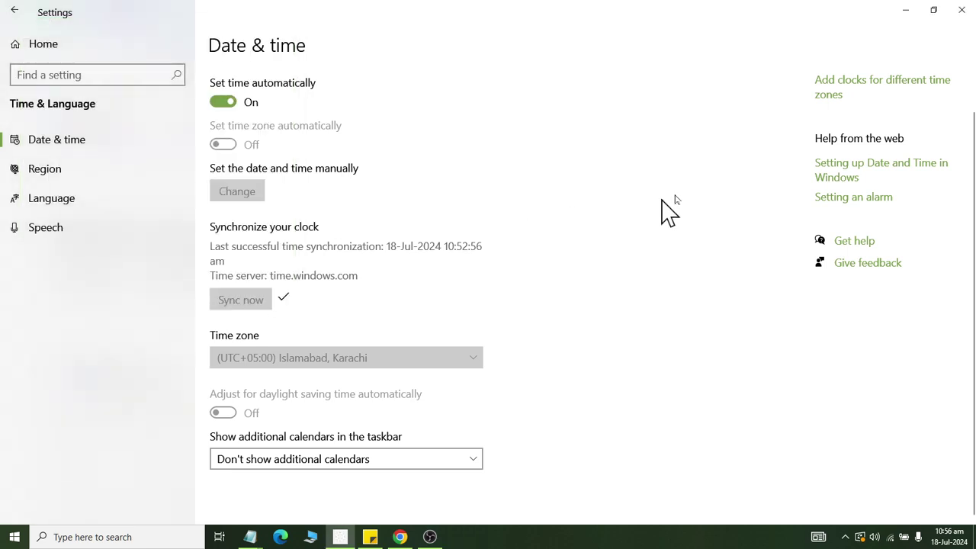
Step: View the web help on setting up date and time in Windows, then return to Settings
{"action": "left_click", "coordinate": [833, 186]}
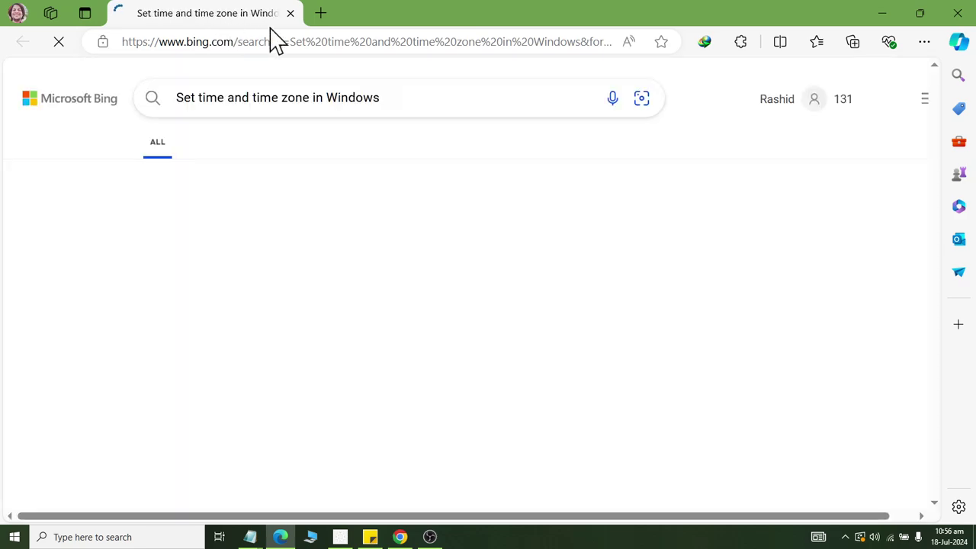
{"action": "key", "text": "alt+Tab"}
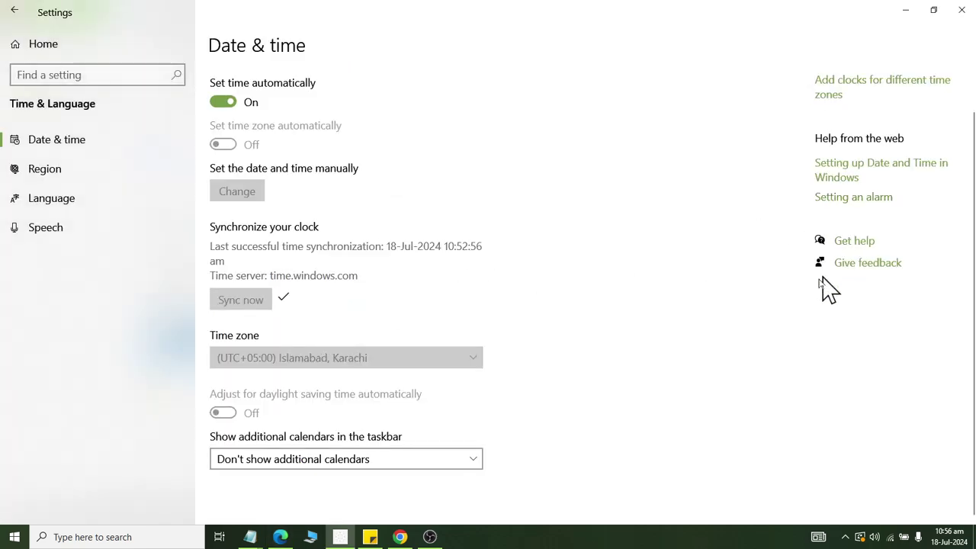
Step: Open the Region settings and review the country choices and regional formats, keeping English (Pakistan) as the format
{"action": "left_click", "coordinate": [50, 174]}
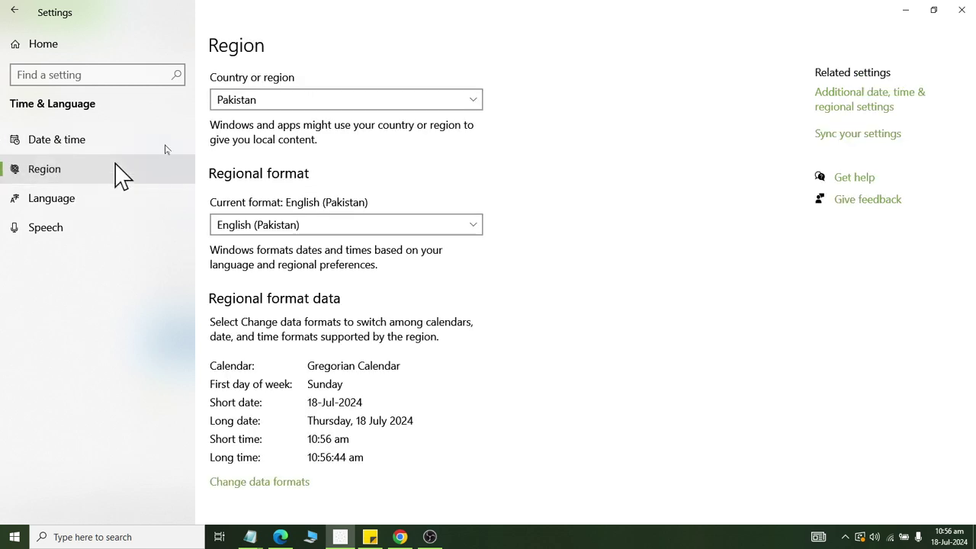
{"action": "left_click", "coordinate": [311, 99]}
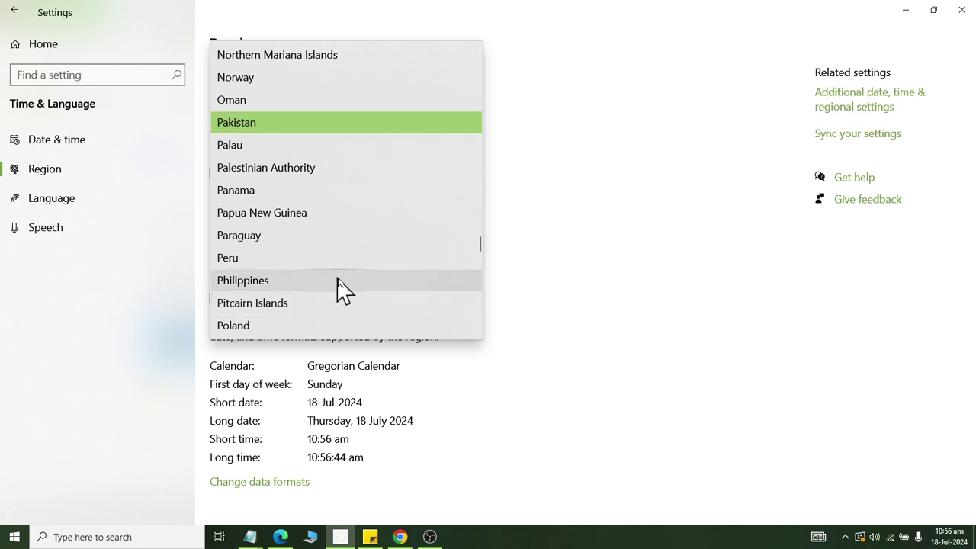
{"action": "left_click", "coordinate": [550, 135]}
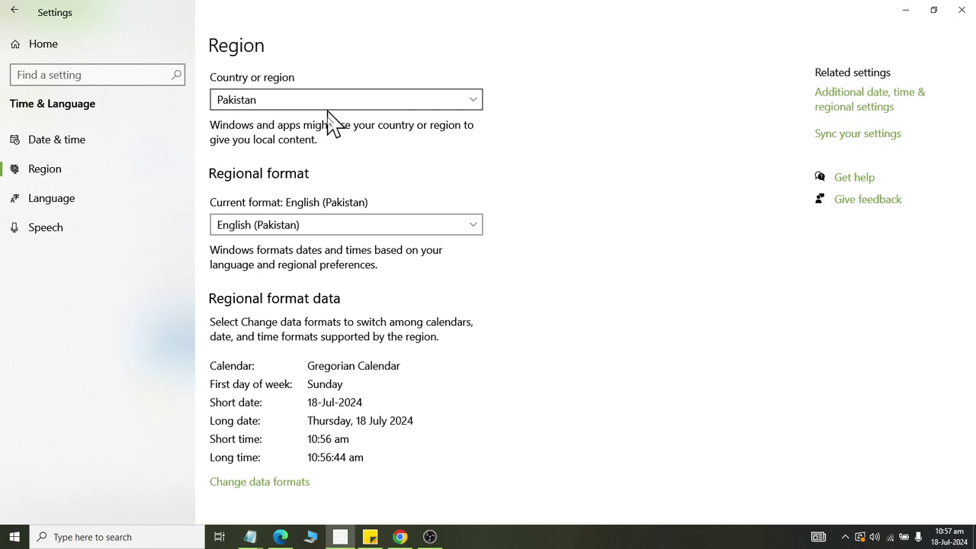
{"action": "left_click", "coordinate": [351, 229]}
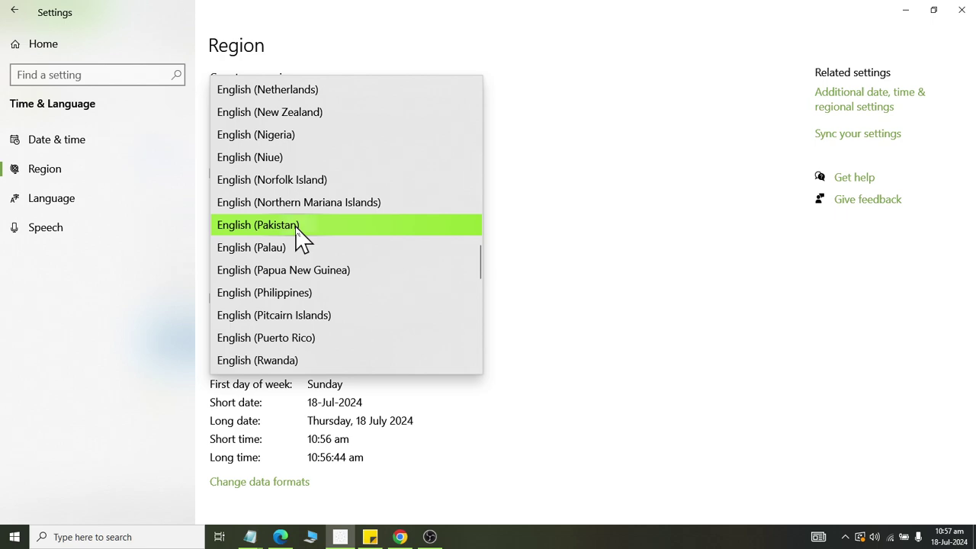
{"action": "left_click", "coordinate": [297, 225]}
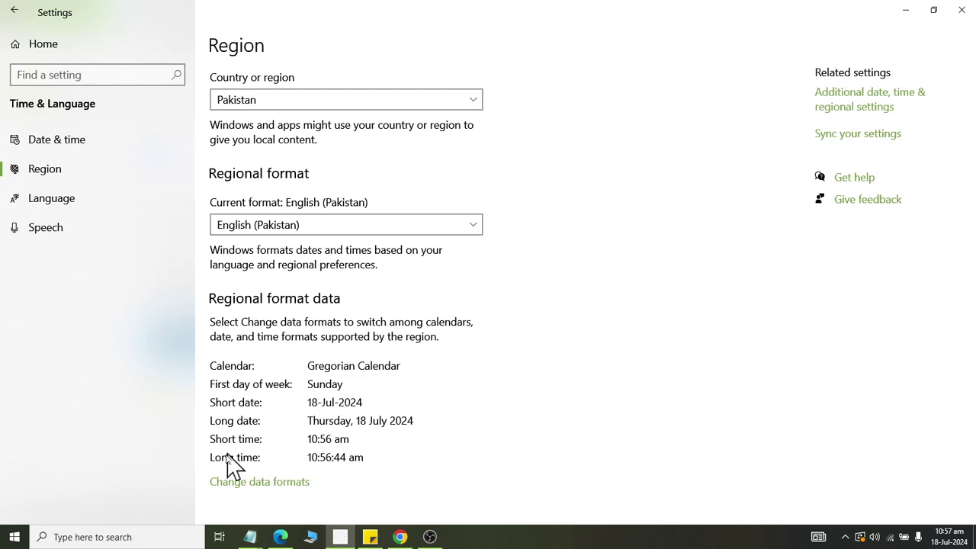
Step: Examine the regional data format options for calendar, first day of week, dates and times, then return to the Region settings
{"action": "left_click", "coordinate": [281, 485]}
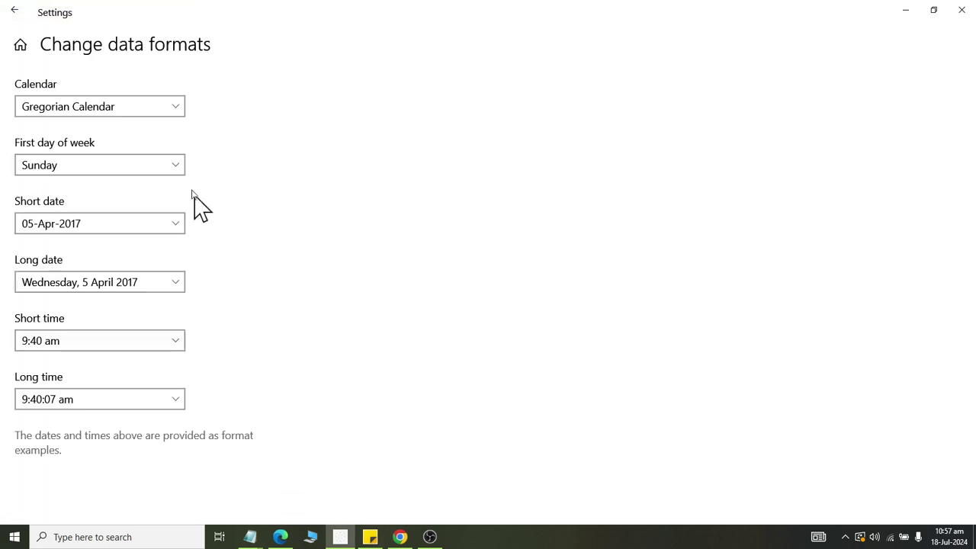
{"action": "left_click", "coordinate": [170, 170]}
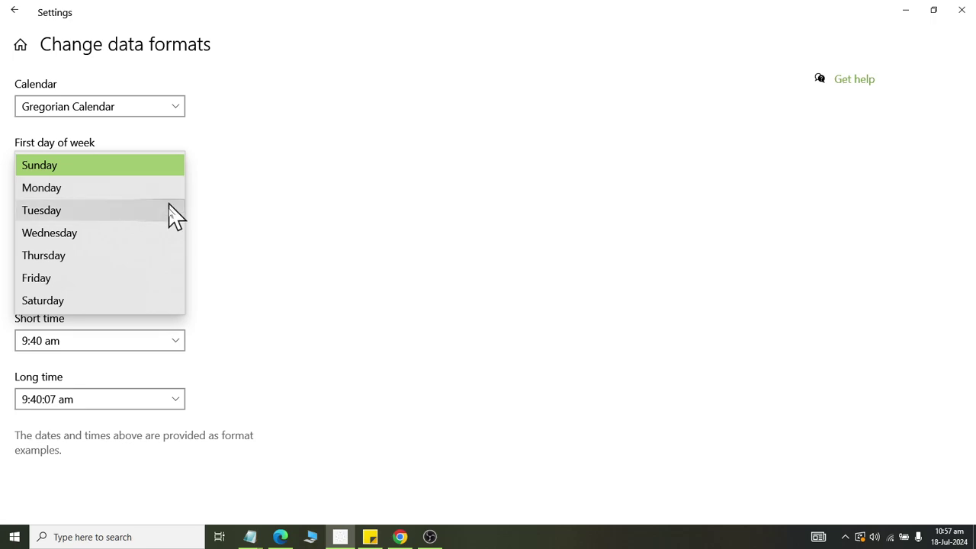
{"action": "left_click", "coordinate": [157, 108]}
{"action": "left_click", "coordinate": [161, 114]}
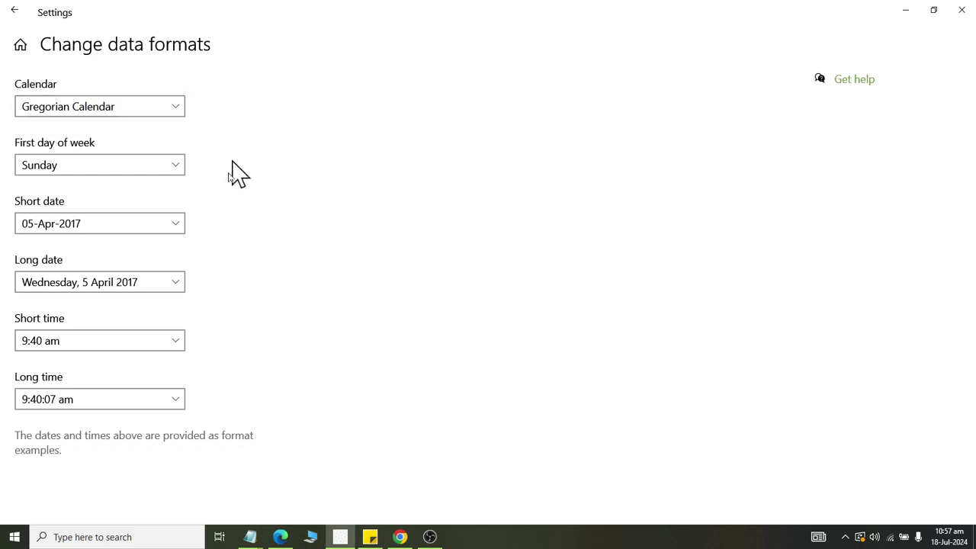
{"action": "left_click", "coordinate": [161, 226]}
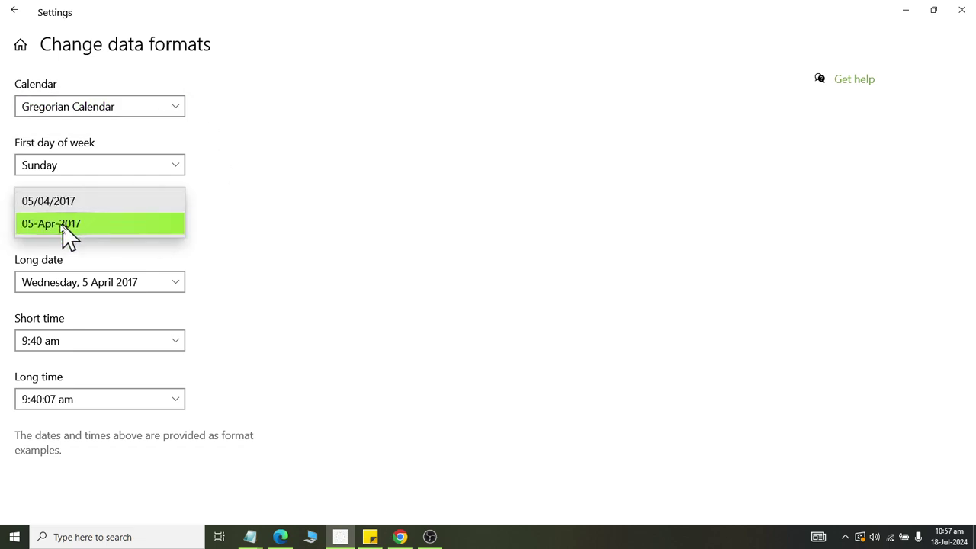
{"action": "left_click", "coordinate": [236, 261]}
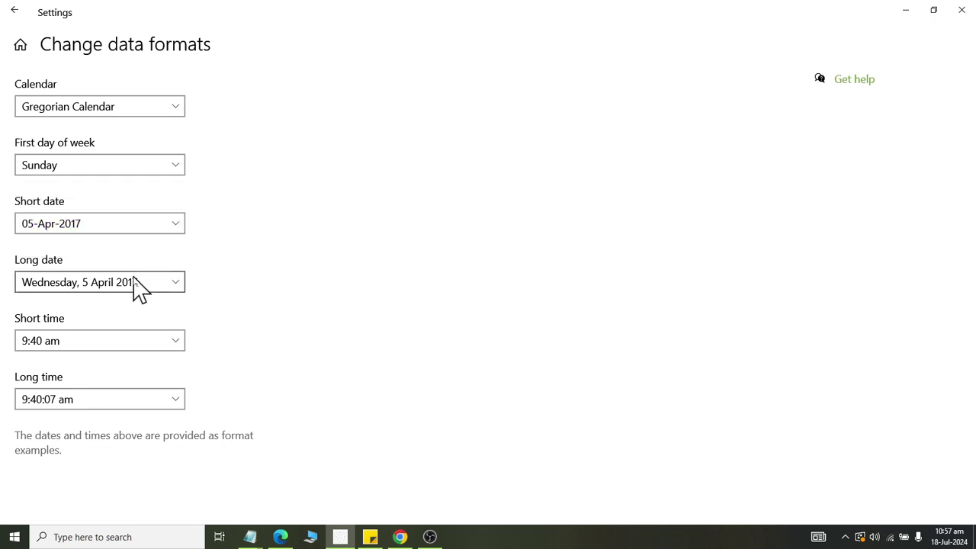
{"action": "left_click", "coordinate": [115, 281]}
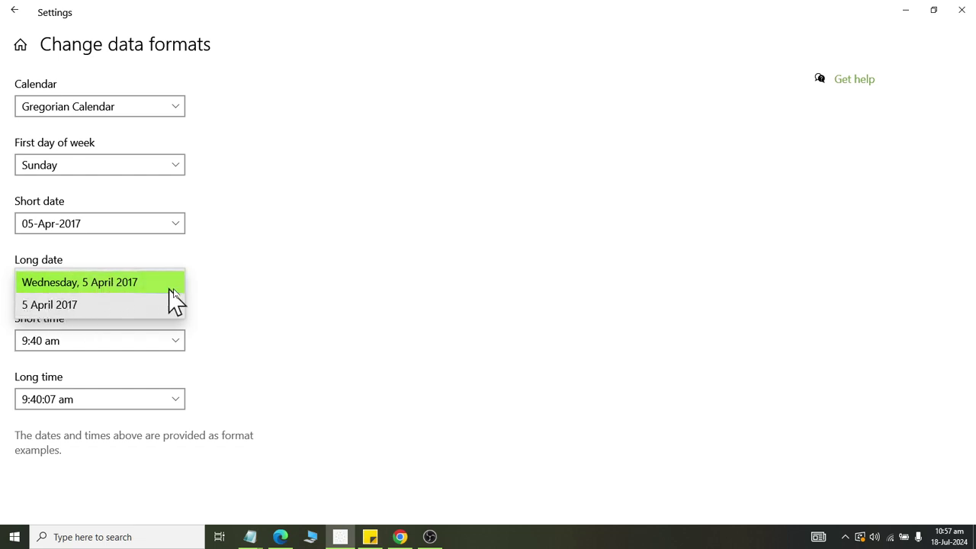
{"action": "left_click", "coordinate": [243, 297]}
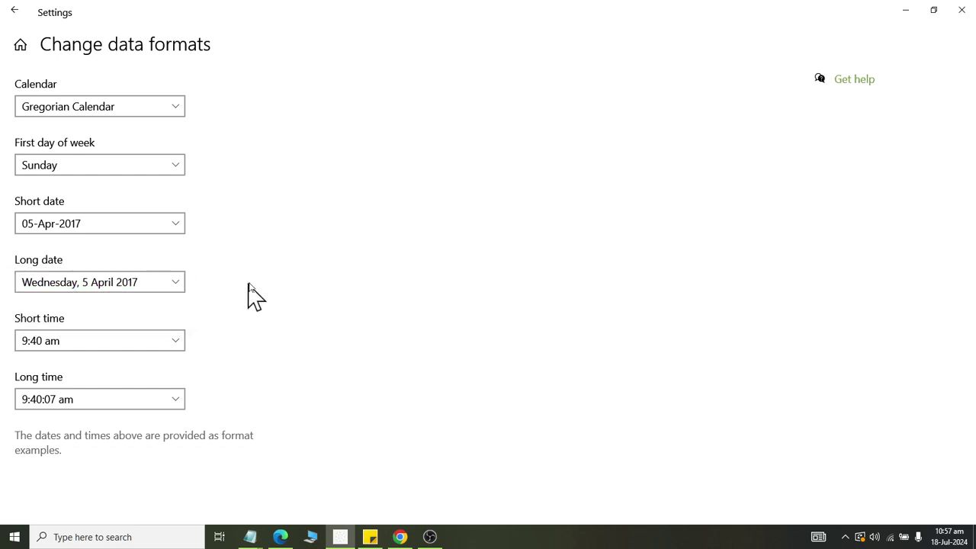
{"action": "left_click", "coordinate": [78, 347]}
{"action": "left_click", "coordinate": [197, 347]}
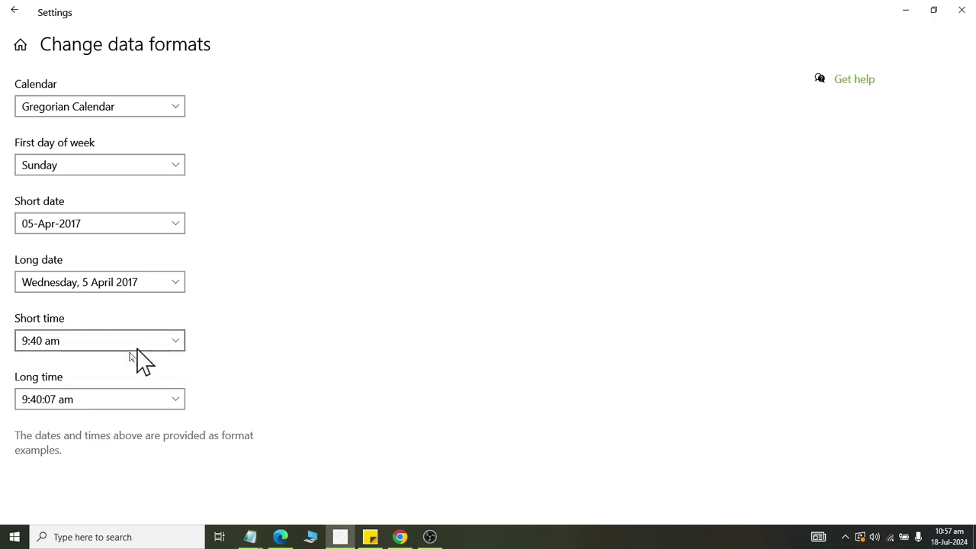
{"action": "left_click", "coordinate": [89, 403]}
{"action": "left_click", "coordinate": [277, 296]}
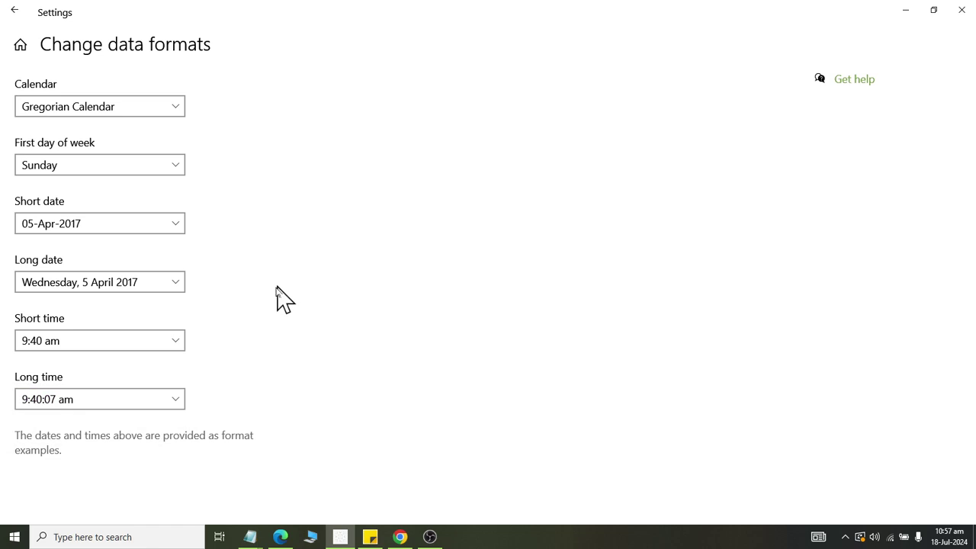
{"action": "left_click", "coordinate": [14, 10]}
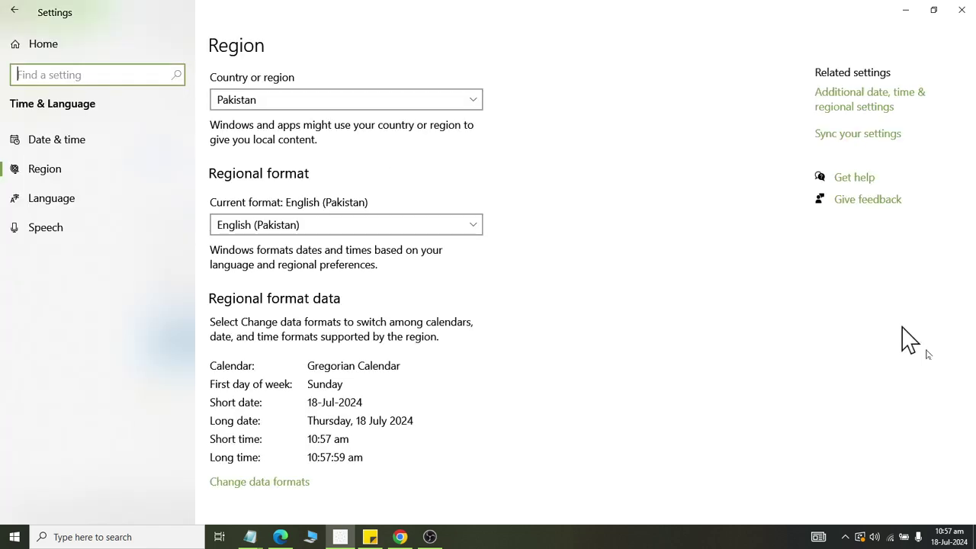
Step: Open the Language settings and review the Windows display language choices, keeping English (United States)
{"action": "left_click", "coordinate": [45, 200]}
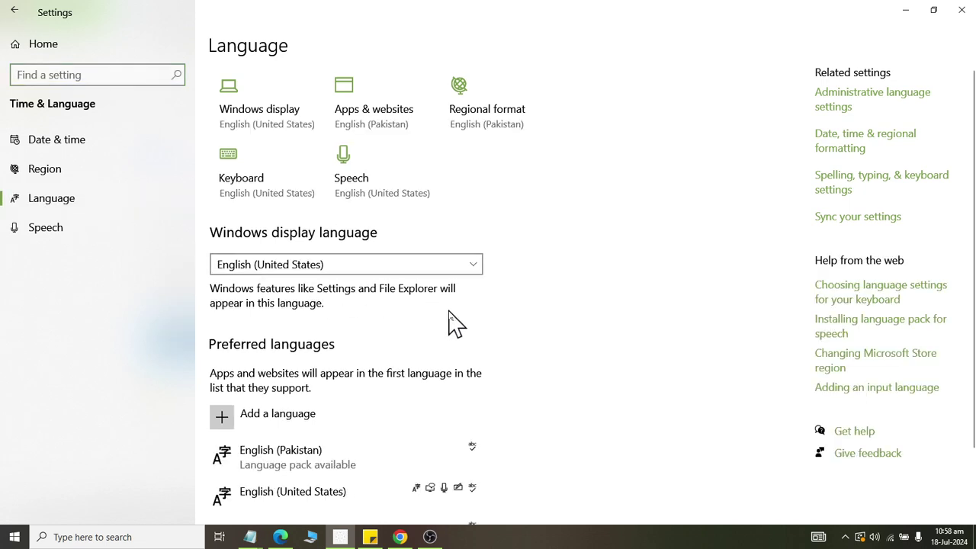
{"action": "left_click", "coordinate": [265, 272]}
{"action": "left_click", "coordinate": [312, 267]}
{"action": "scroll", "coordinate": [385, 286], "scroll_direction": "down", "scroll_amount": 2}
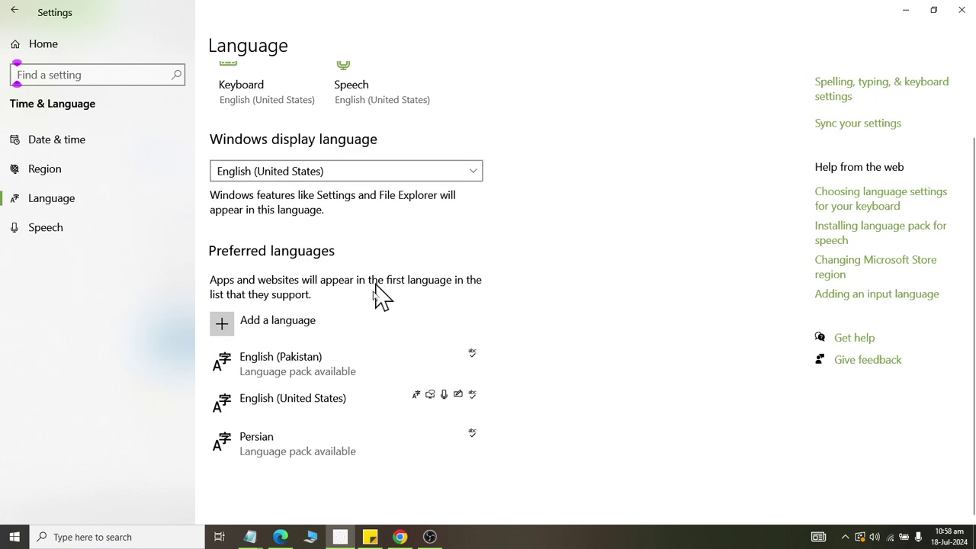
Step: Browse the languages available to install without adding one, and select Persian in the preferred languages to view its options
{"action": "left_click", "coordinate": [252, 336]}
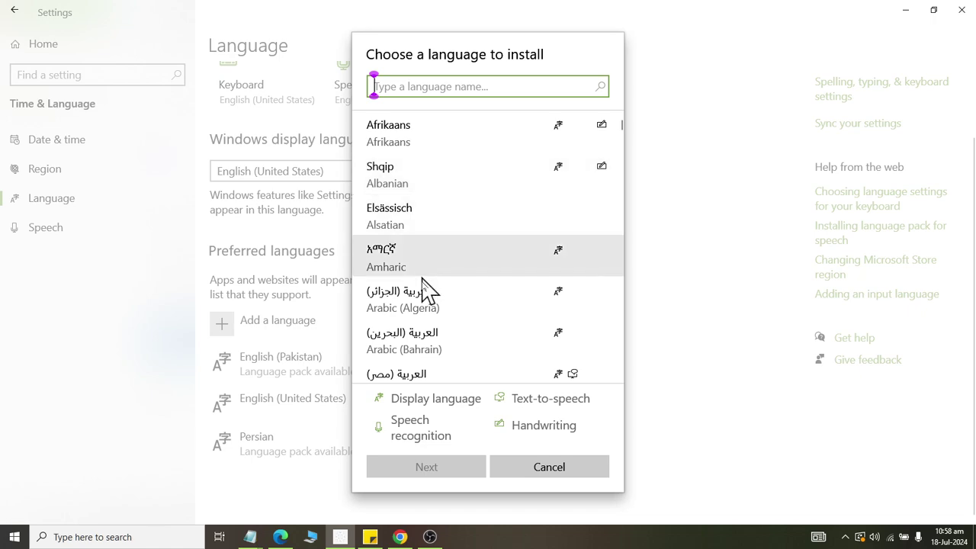
{"action": "scroll", "coordinate": [425, 305], "scroll_direction": "down", "scroll_amount": 3}
{"action": "scroll", "coordinate": [435, 328], "scroll_direction": "down", "scroll_amount": 5}
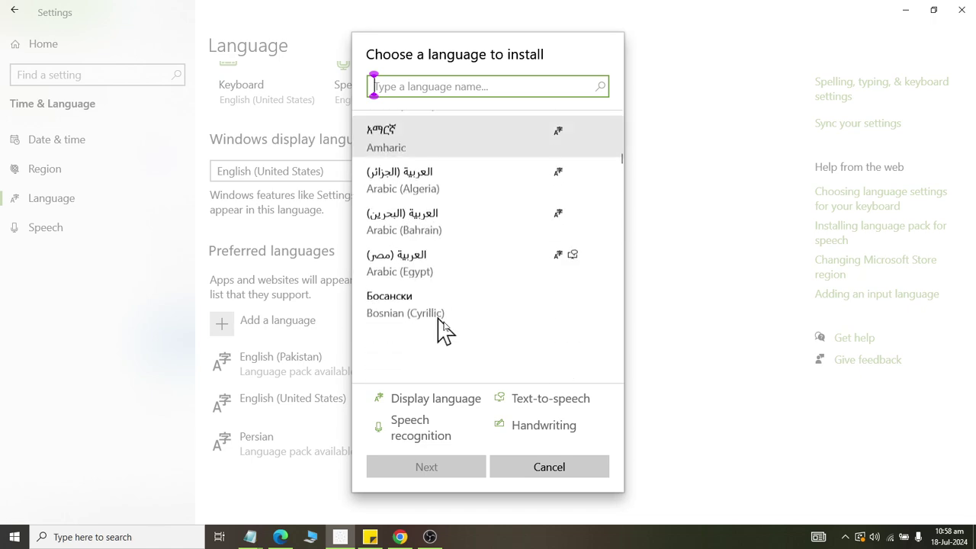
{"action": "left_click", "coordinate": [573, 468]}
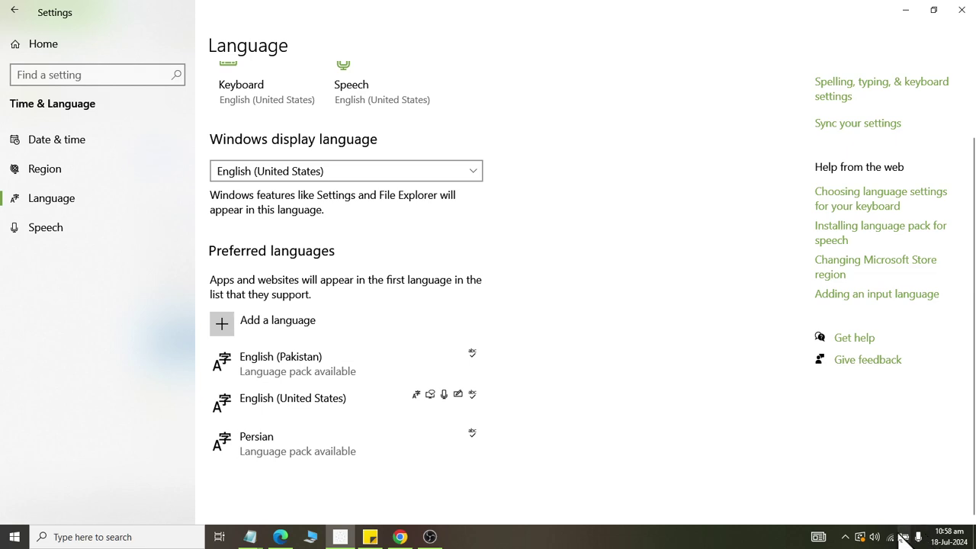
{"action": "left_click", "coordinate": [271, 439]}
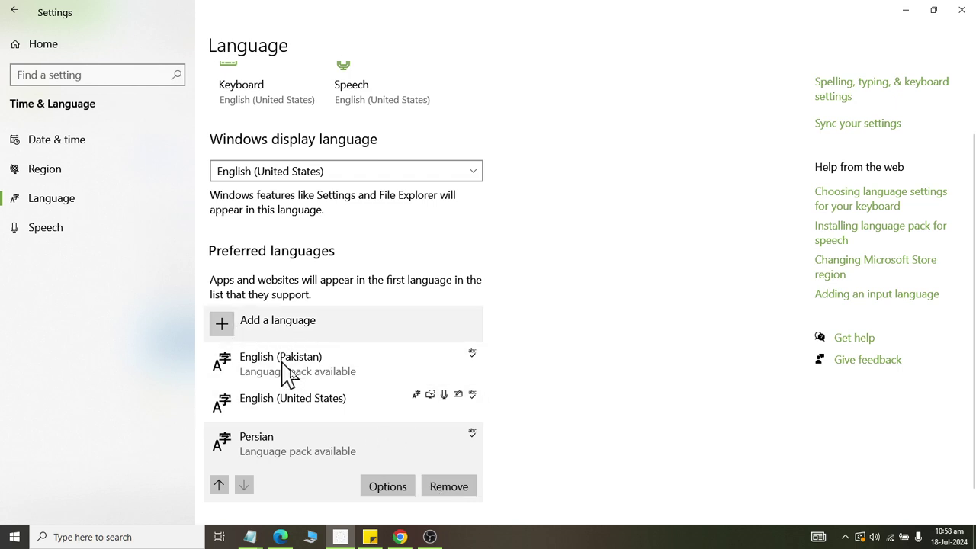
Step: Open the Speech settings, review the language, microphone and voice options, and preview the Microsoft Zira voice
{"action": "left_click", "coordinate": [100, 234]}
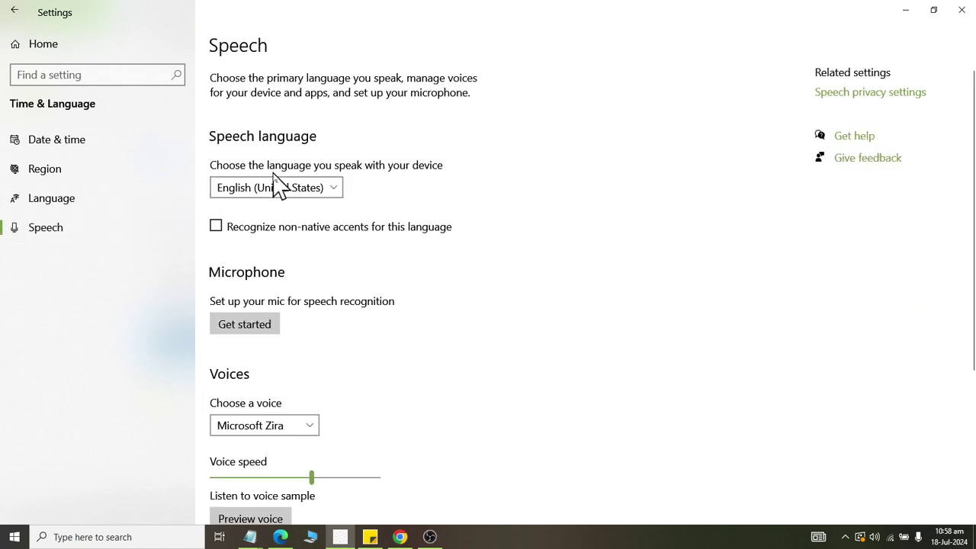
{"action": "scroll", "coordinate": [316, 214], "scroll_direction": "down", "scroll_amount": 3}
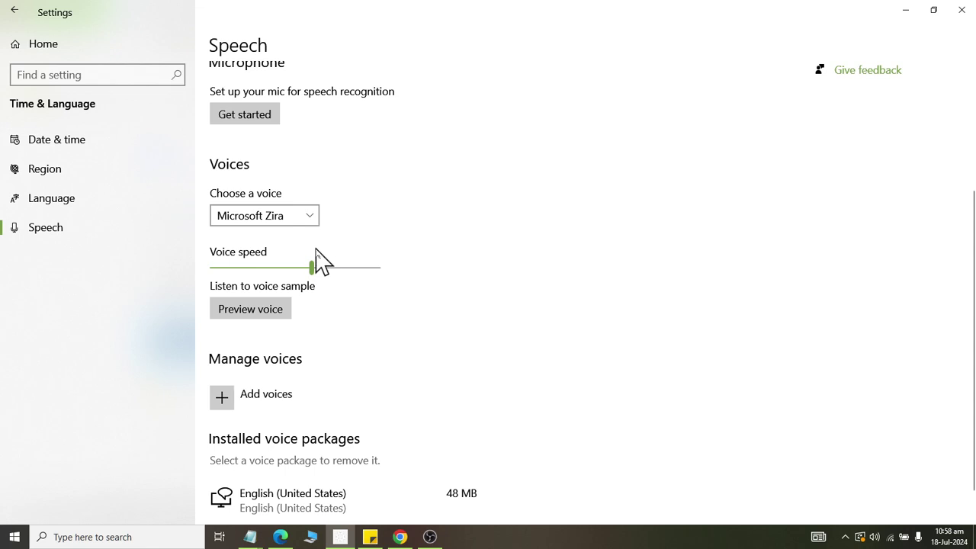
{"action": "scroll", "coordinate": [313, 273], "scroll_direction": "up", "scroll_amount": 2}
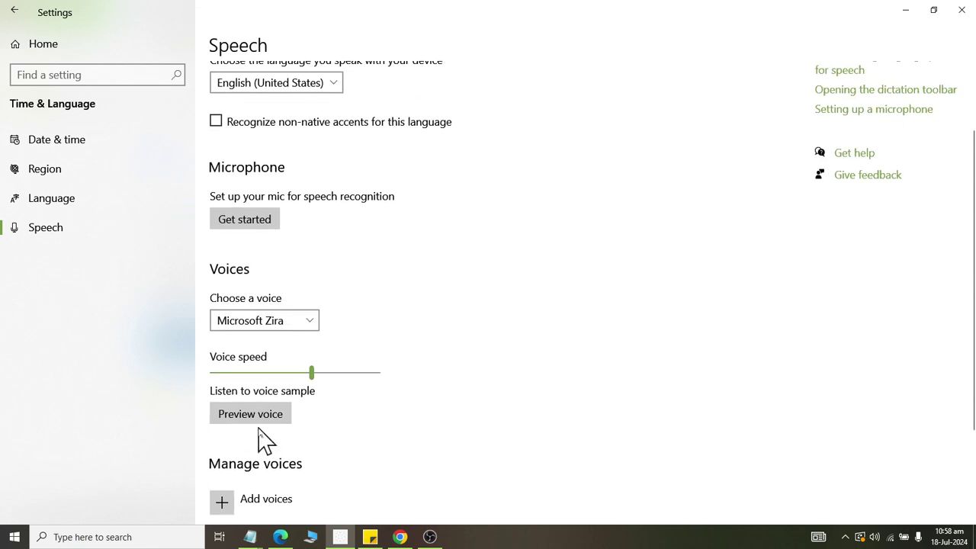
{"action": "left_click", "coordinate": [260, 418]}
Step: Try Microsoft Susan as the speech voice, change the voice to Microsoft David and preview the voice sample
{"action": "left_click", "coordinate": [292, 324]}
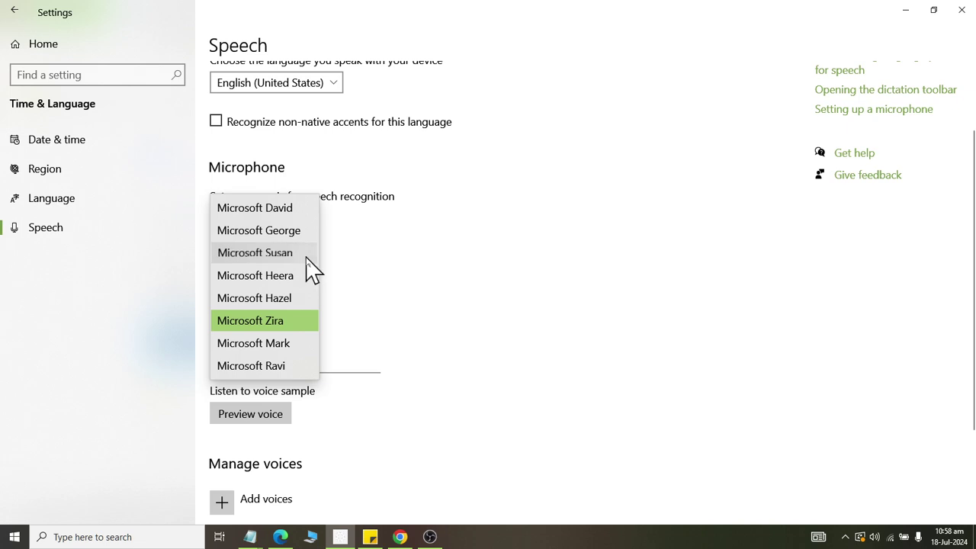
{"action": "left_click", "coordinate": [308, 254]}
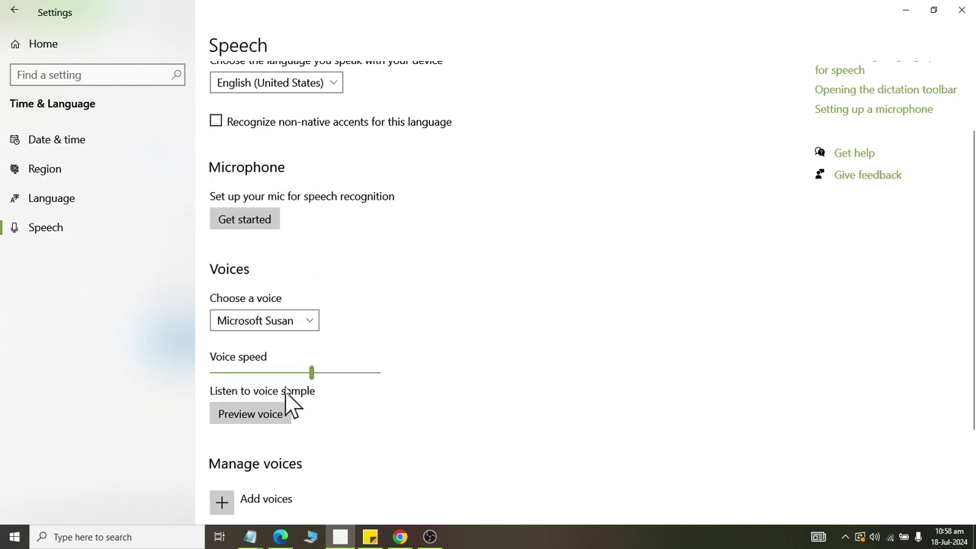
{"action": "left_click", "coordinate": [296, 327]}
{"action": "left_click", "coordinate": [288, 274]}
{"action": "left_click", "coordinate": [275, 420]}
{"action": "scroll", "coordinate": [431, 331], "scroll_direction": "down", "scroll_amount": 2}
{"action": "scroll", "coordinate": [428, 316], "scroll_direction": "up", "scroll_amount": 3}
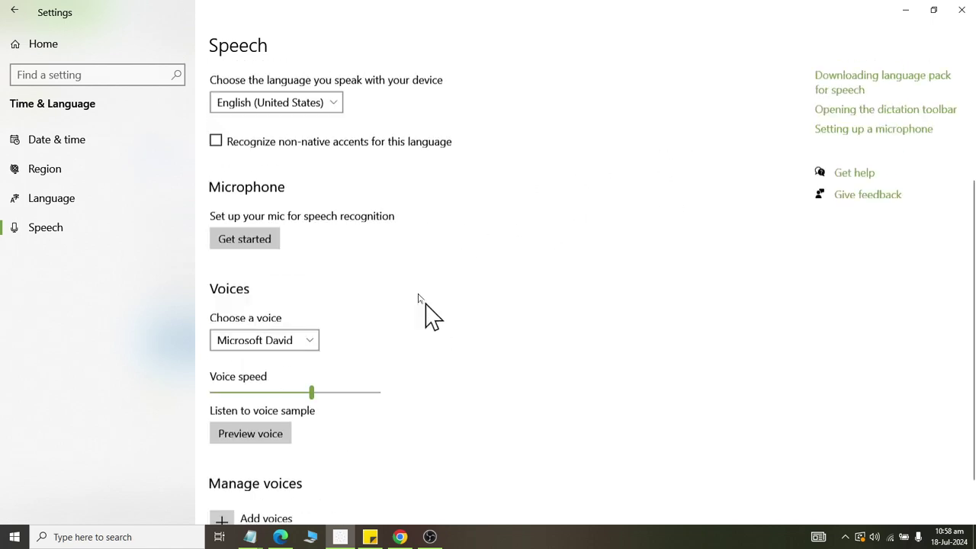
Step: Return to the Settings home page and switch to OBS
{"action": "left_click", "coordinate": [25, 6]}
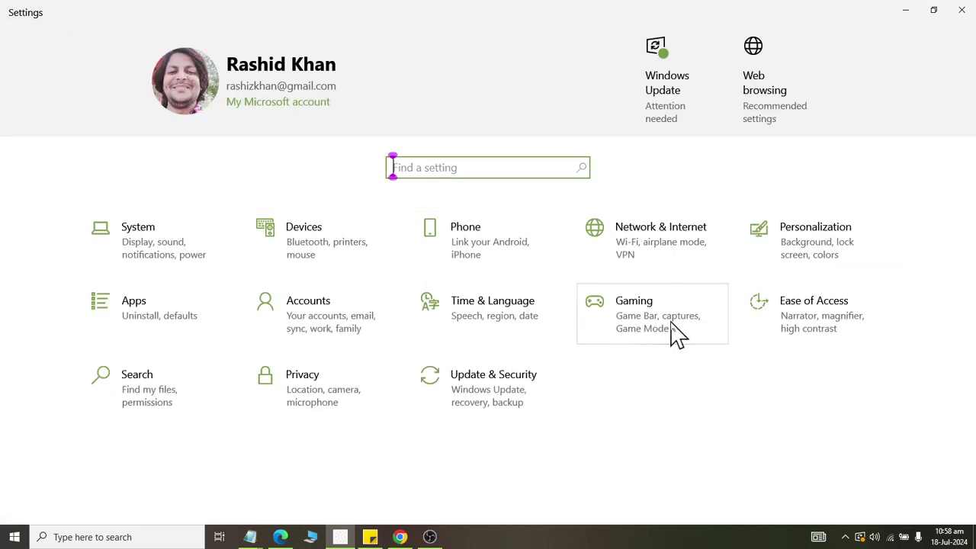
{"action": "left_click", "coordinate": [442, 538]}
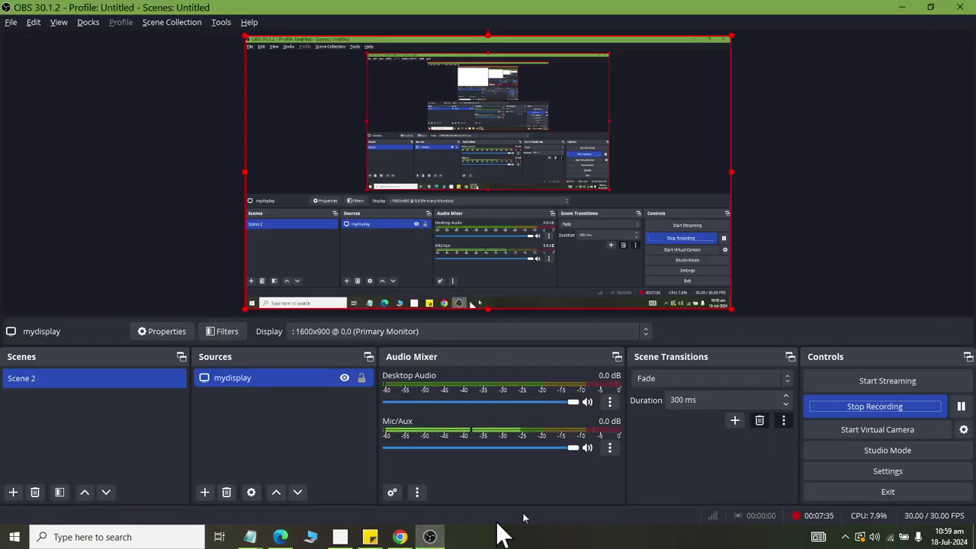